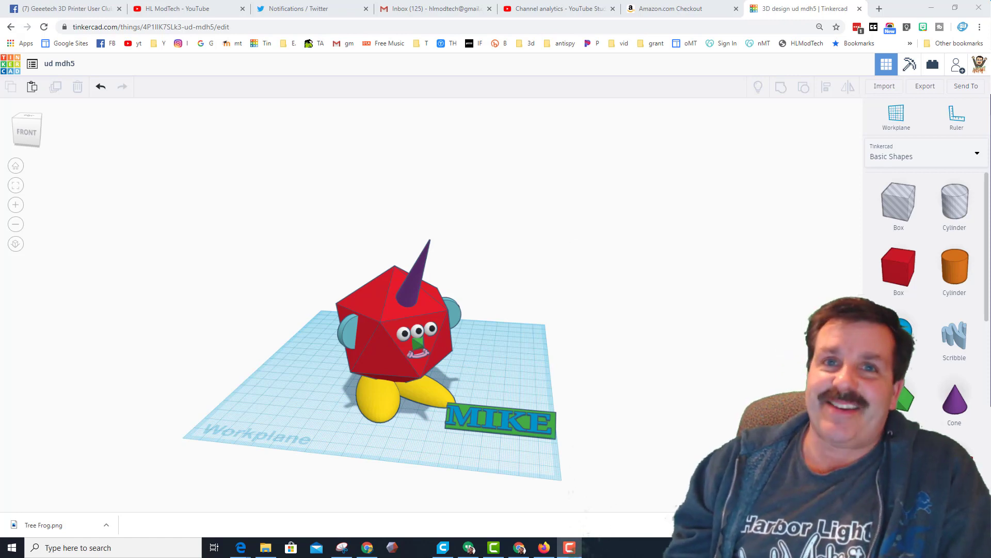
Duplicate the whole character without its name plate and place the copy, proportionally scaled down, beside the original toward the workplane's rear
right_drag(646, 374, 696, 373)
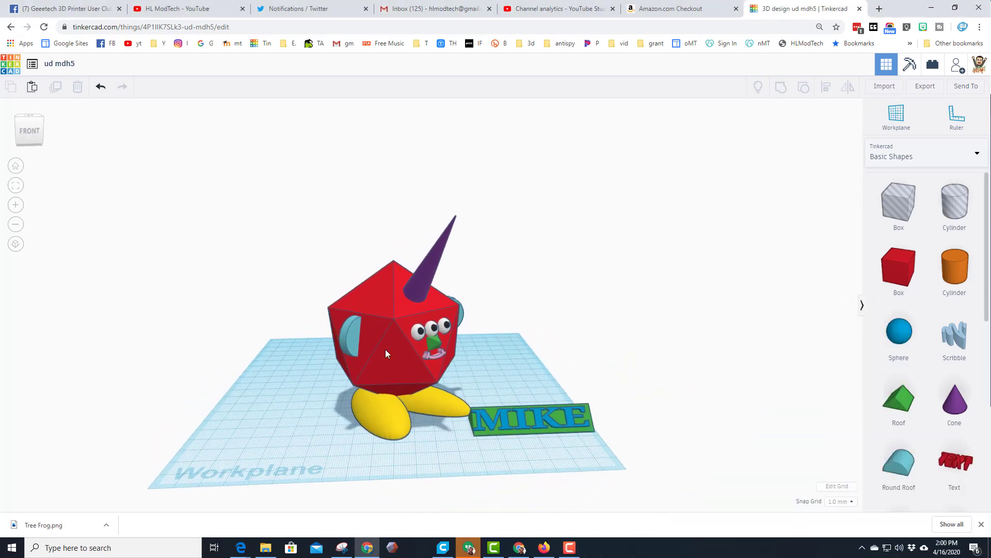
drag(301, 244, 458, 443)
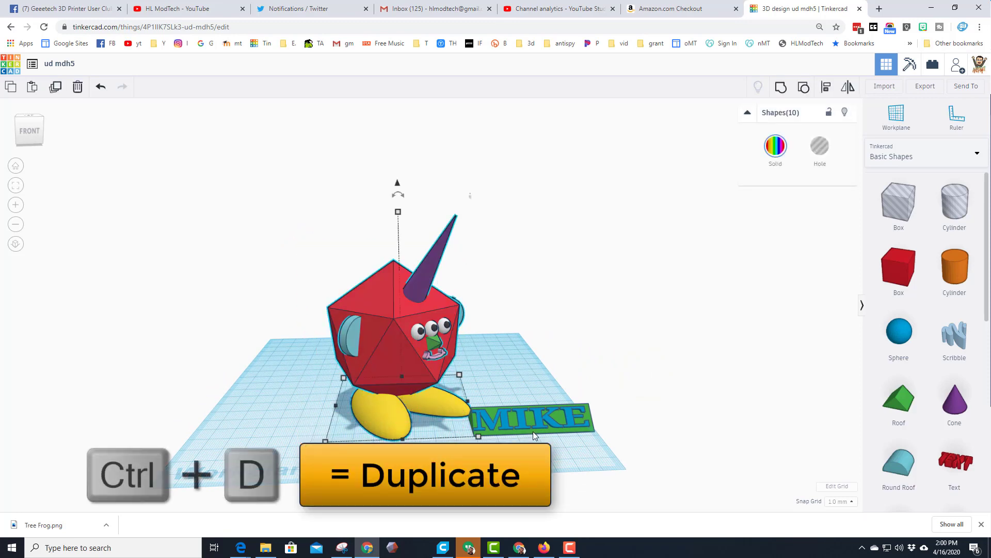
key(ctrl+d)
right_drag(546, 349, 453, 323)
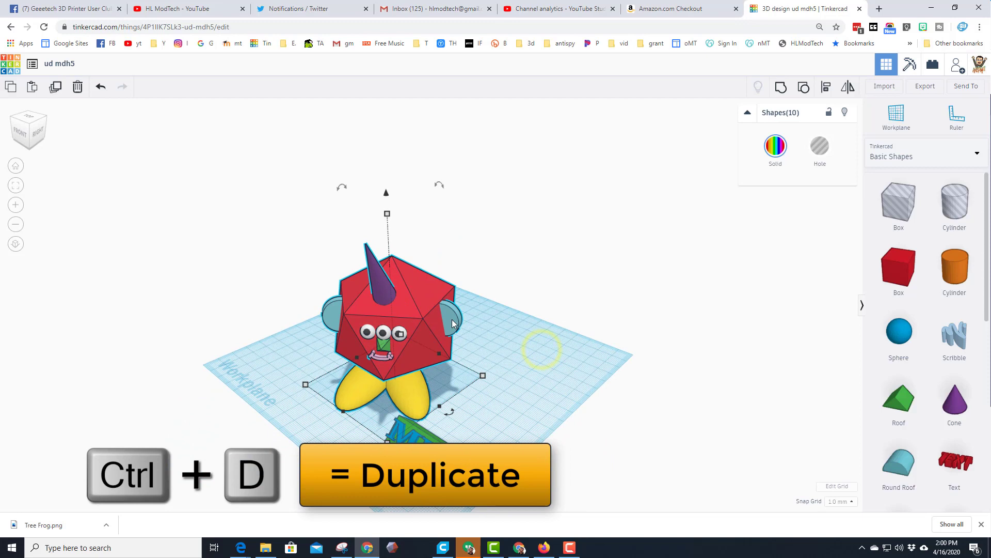
click(55, 88)
drag(399, 330, 546, 308)
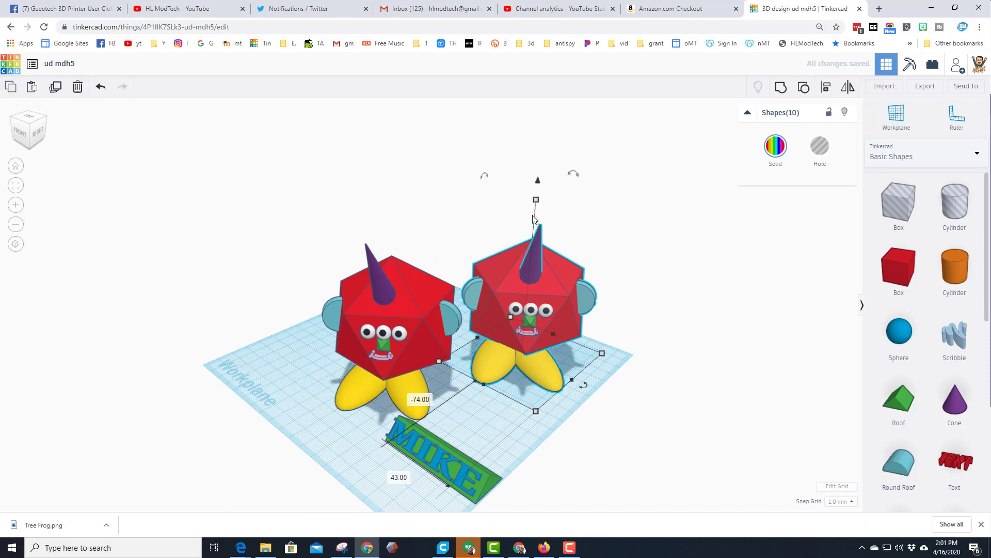
shift+drag(536, 200, 534, 235)
click(574, 401)
Ungroup the smaller character's pair of feet and delete the foot nearest the workplane's outer edge
right_drag(627, 372, 518, 305)
scroll(487, 361, up, 3)
click(592, 450)
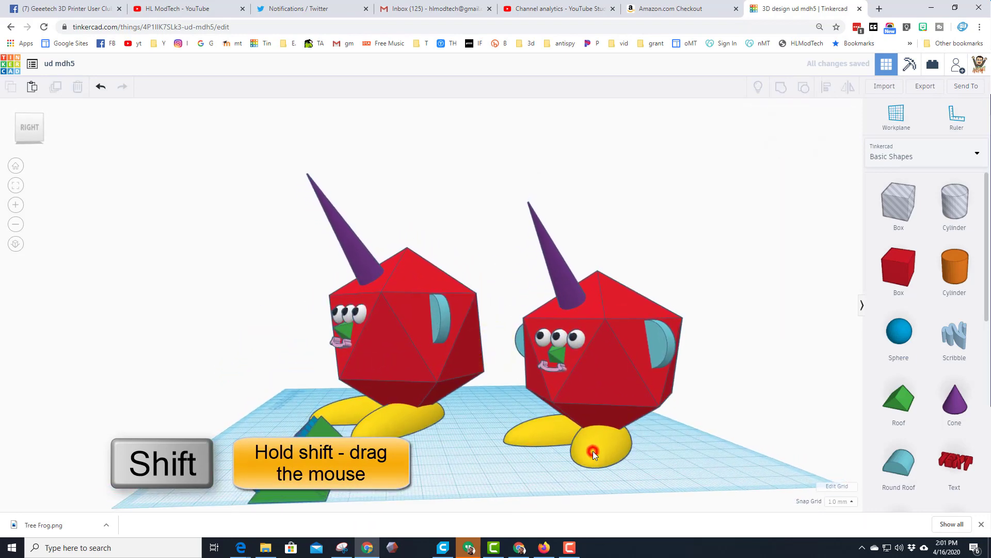
right_drag(519, 436, 537, 452)
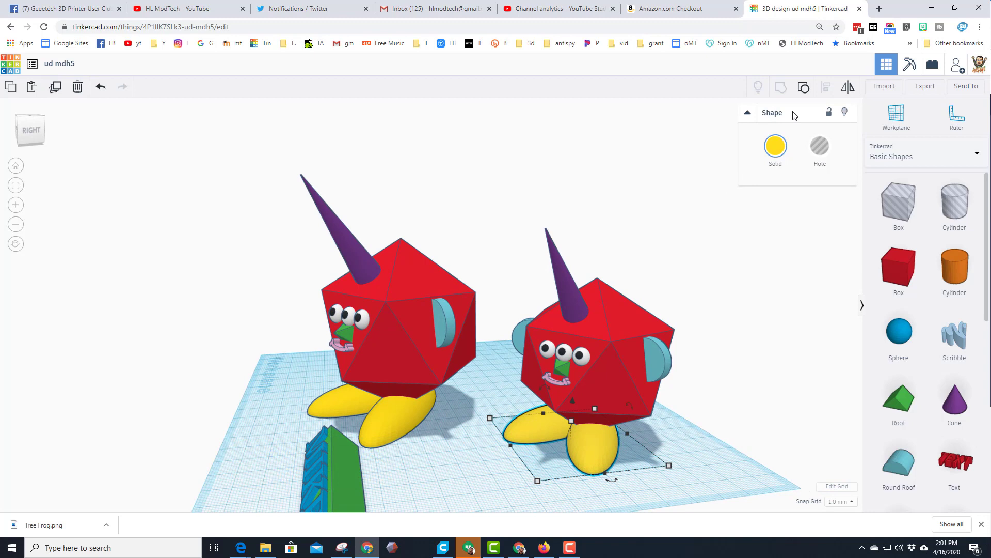
click(804, 89)
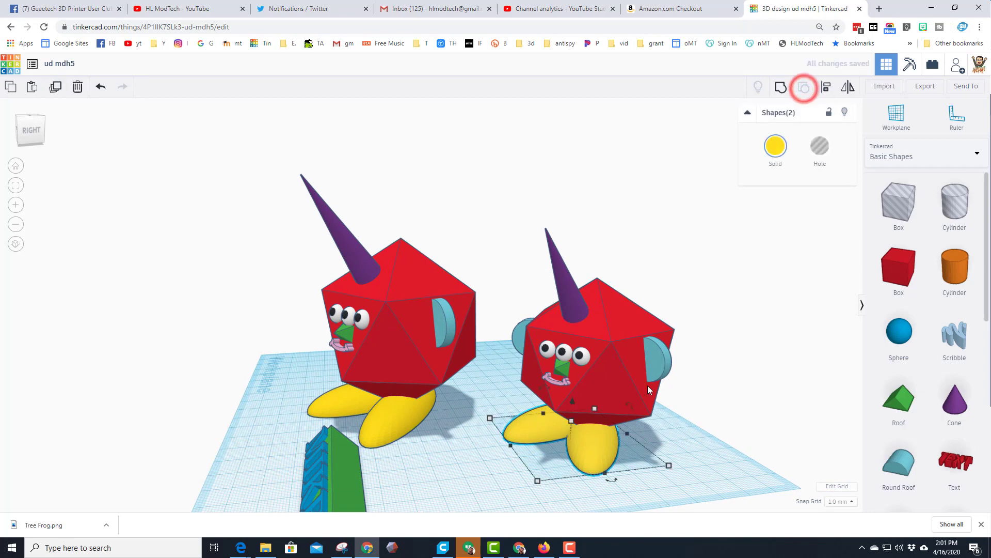
click(587, 444)
click(665, 455)
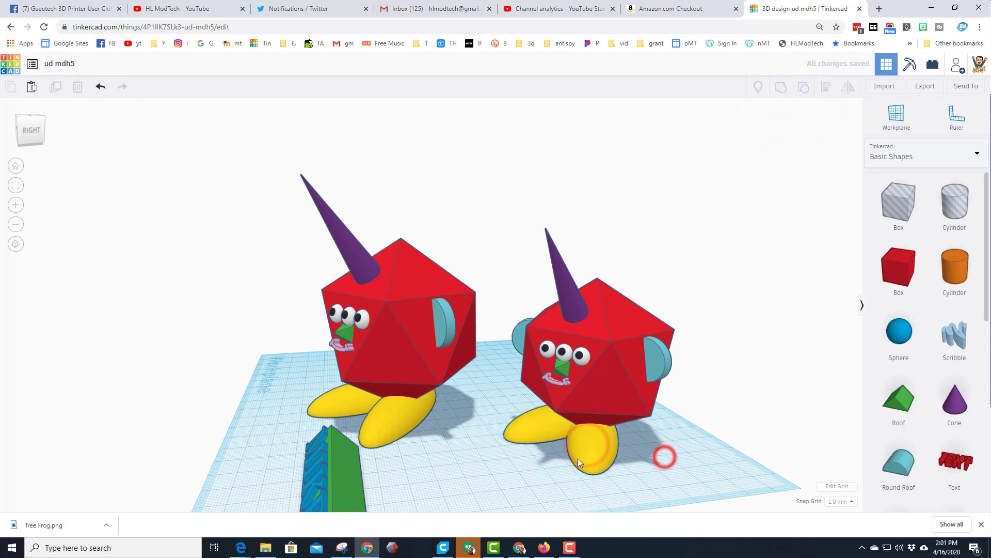
click(578, 458)
key(Delete)
Add a Scribble shape near the small character's remaining foot, drawn as a shoelace bow above three rows of paired dashes and one longer dash
right_drag(565, 454, 666, 449)
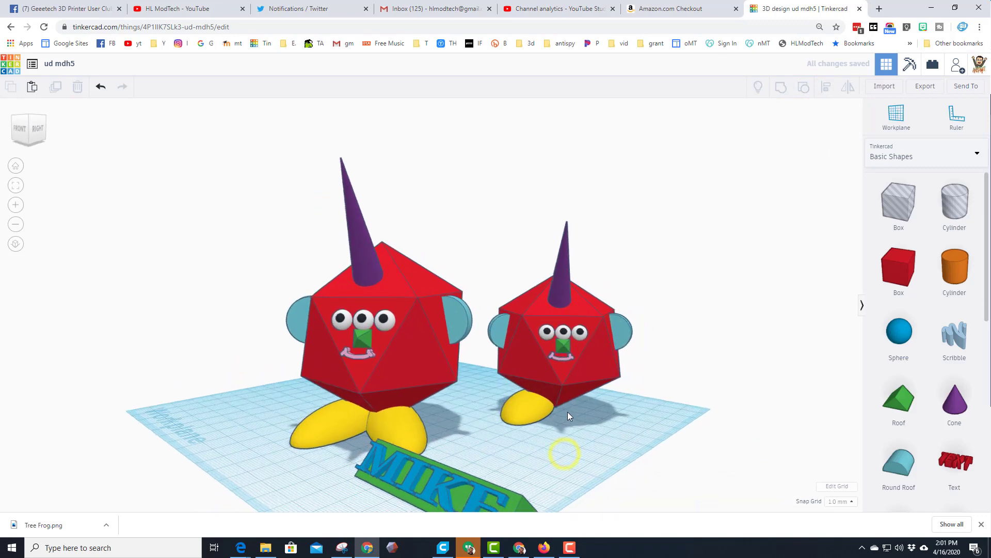
scroll(555, 419, up, 2)
click(541, 429)
scroll(605, 444, down, 3)
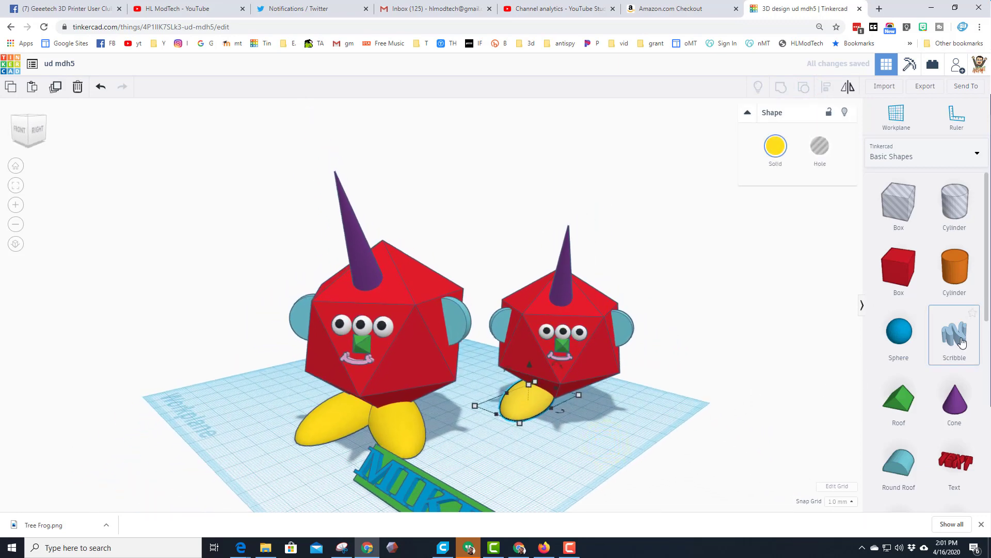
drag(955, 341, 584, 442)
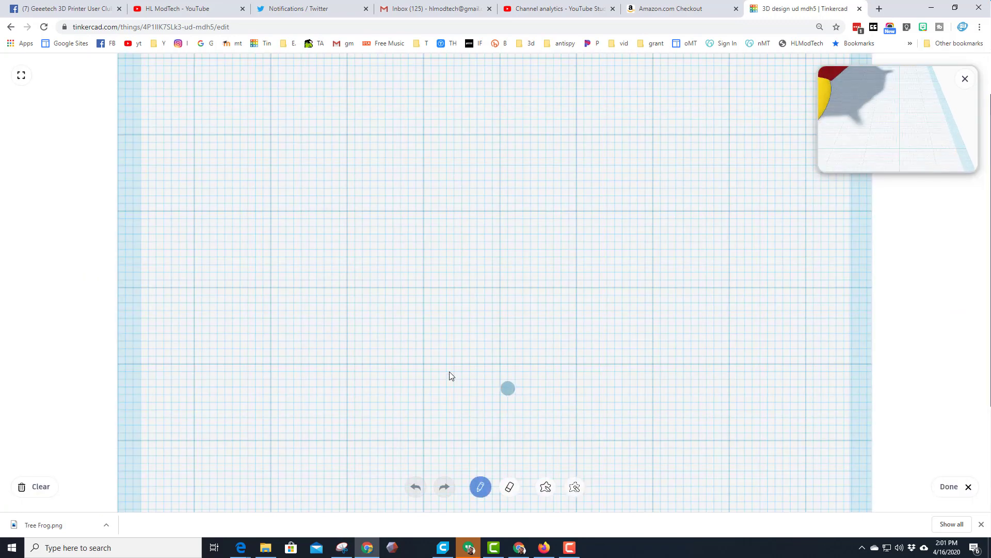
mouse_move(475, 317)
mouse_down()
mouse_move(407, 296)
mouse_move(478, 309)
mouse_up()
drag(448, 352, 498, 349)
drag(452, 370, 500, 370)
drag(455, 396, 499, 393)
drag(458, 420, 504, 423)
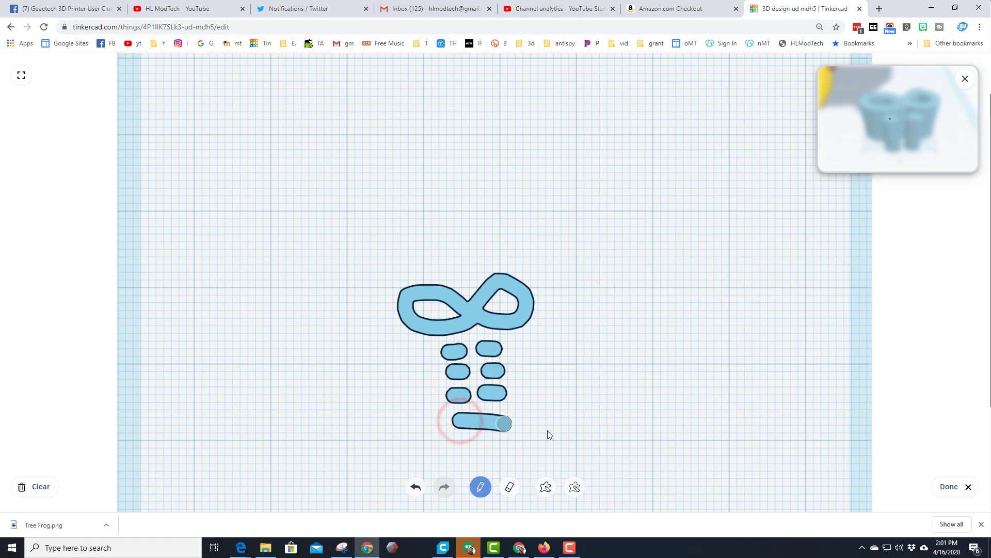
click(953, 490)
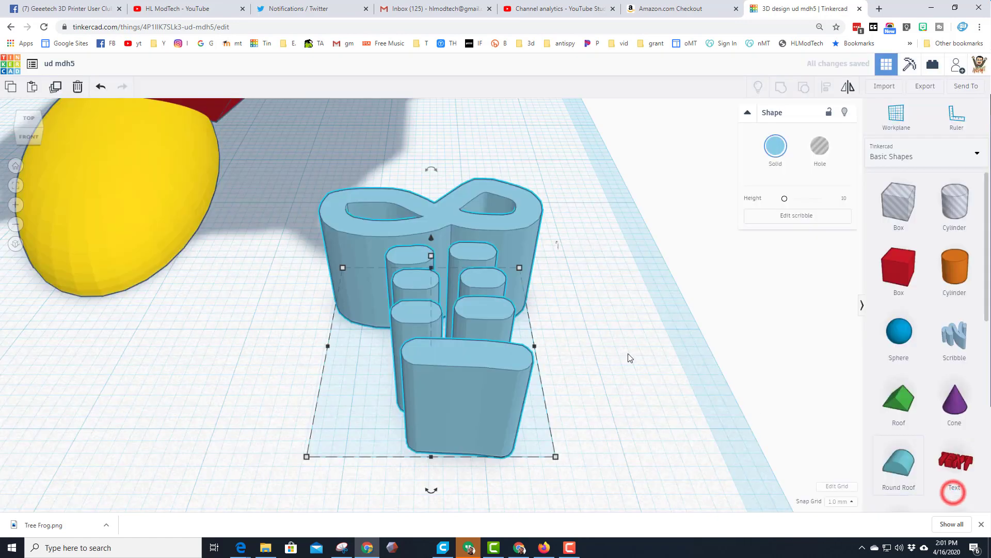
Reduce the lace scribble's height to 5 mm and colour it white
right_drag(660, 327, 432, 261)
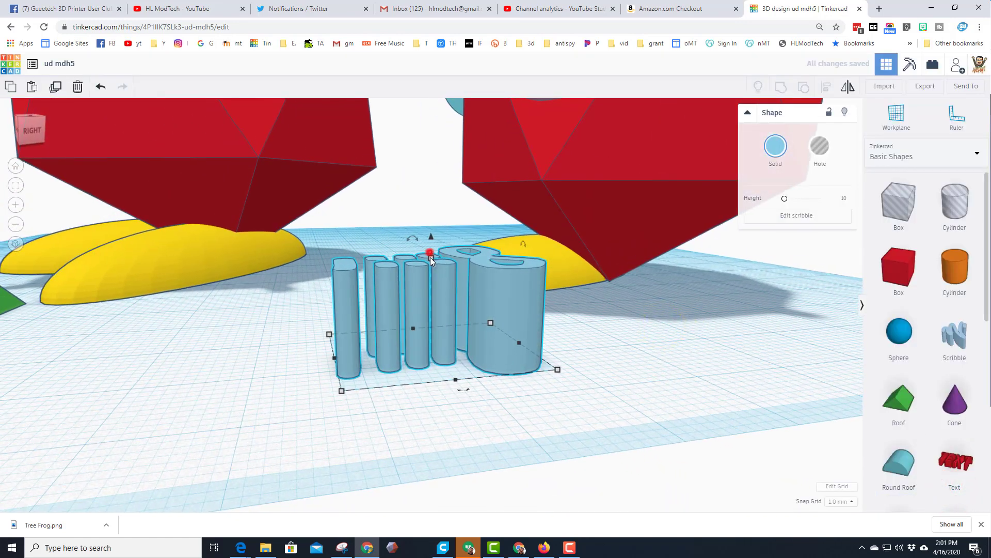
drag(430, 259, 433, 306)
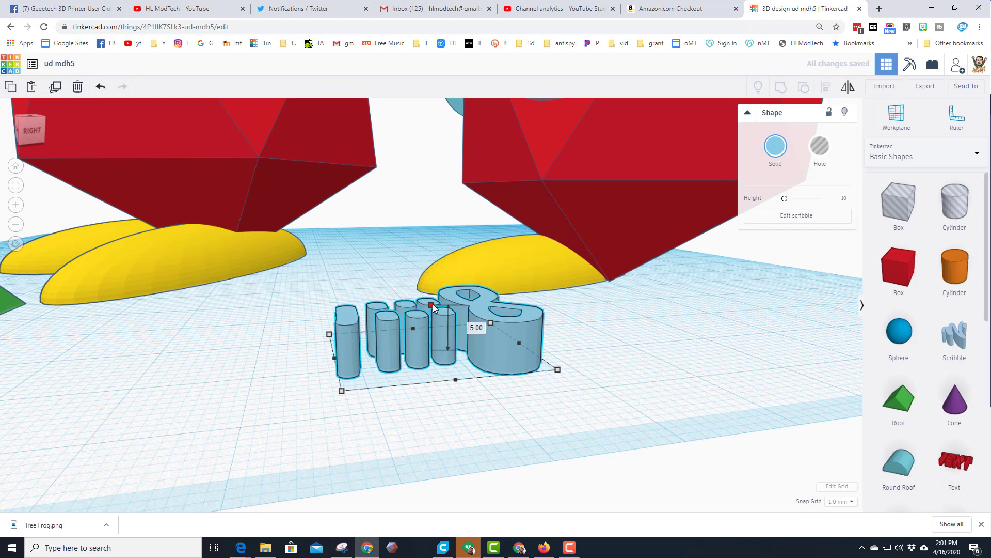
click(782, 160)
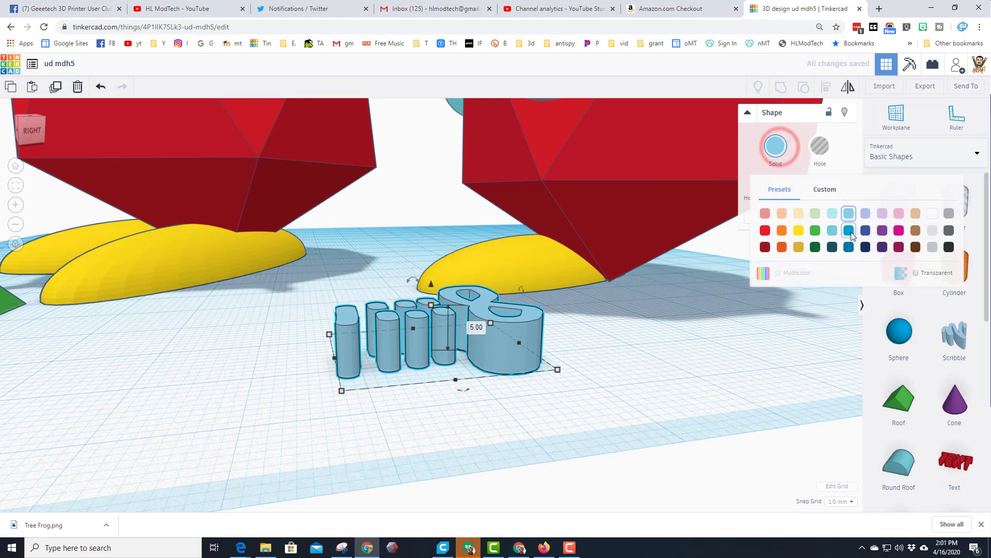
click(932, 213)
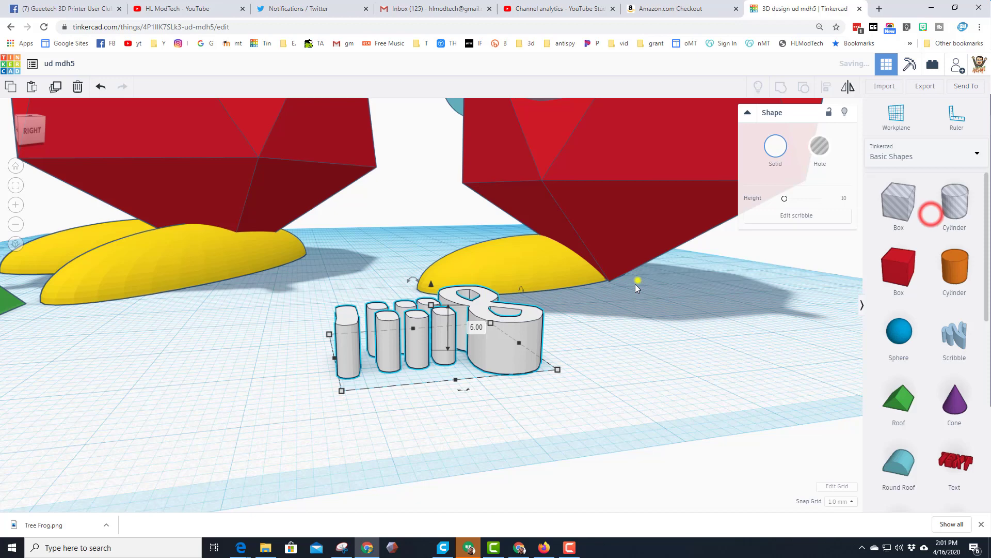
Move the white laces onto the small character's foot and raise them in several nudges
right_drag(635, 284, 638, 279)
mouse_move(498, 348)
mouse_down()
mouse_move(515, 237)
mouse_move(504, 243)
mouse_up()
key(ctrl+Up)
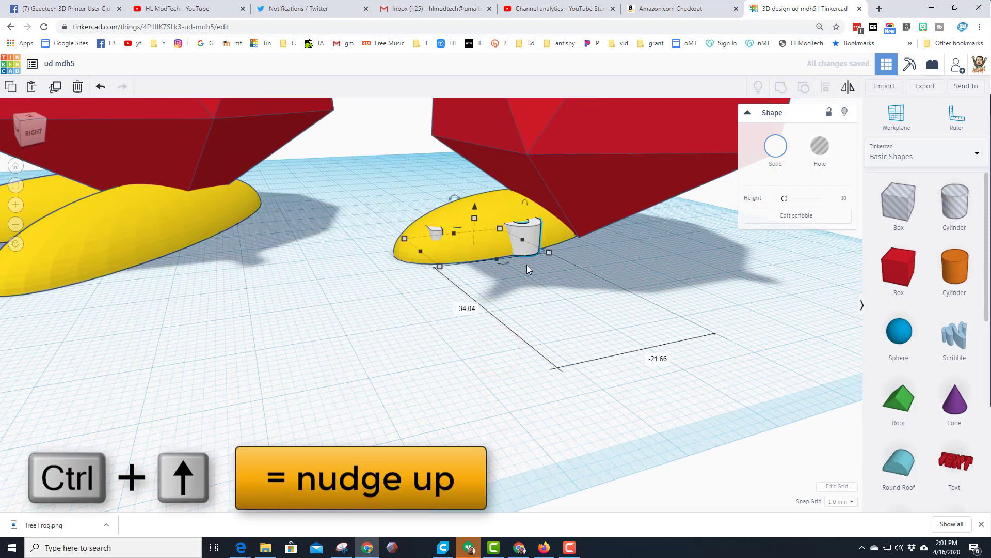
key(ctrl+Up)
key(ctrl+Up)
key(ctrl+Up)
Tilt the laces so they follow the slope of the foot
right_drag(467, 289, 503, 287)
mouse_move(551, 198)
mouse_down()
mouse_move(539, 187)
mouse_move(531, 93)
mouse_up()
mouse_move(427, 168)
right_down()
mouse_move(633, 184)
mouse_move(452, 194)
mouse_move(555, 209)
mouse_move(467, 176)
mouse_move(521, 222)
right_up()
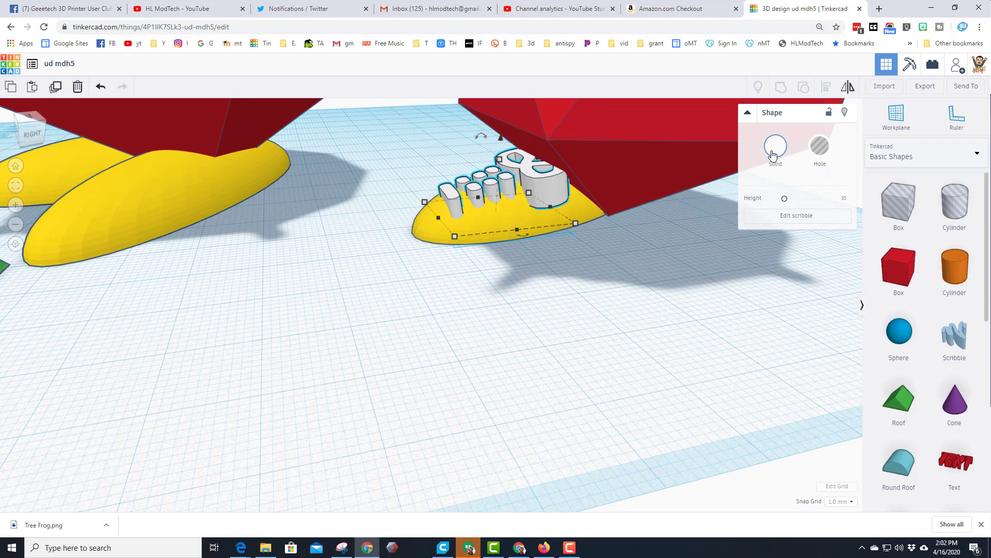
Place the workplane on the laces' top face and, with a 0.25 mm snap grid, lower their top slightly
click(522, 166)
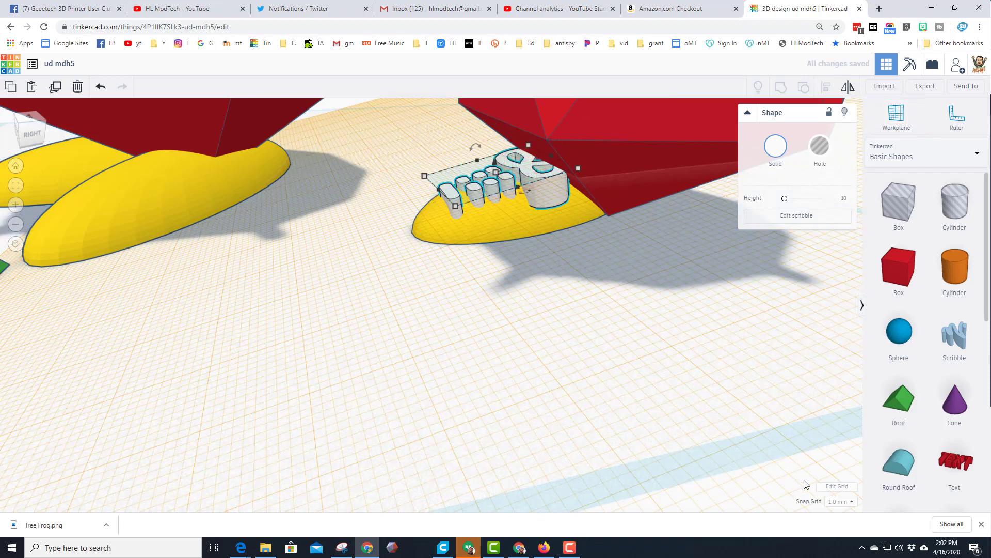
click(837, 502)
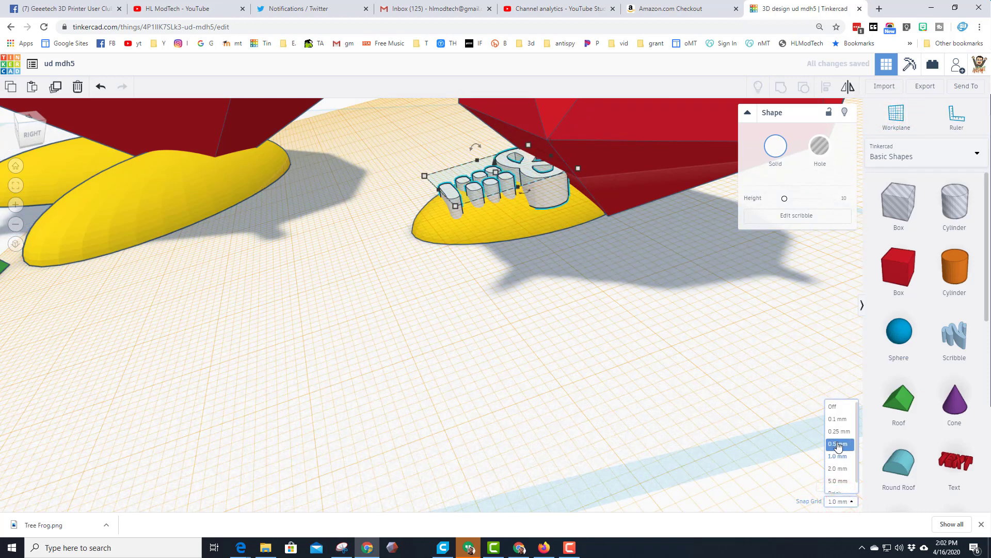
click(839, 433)
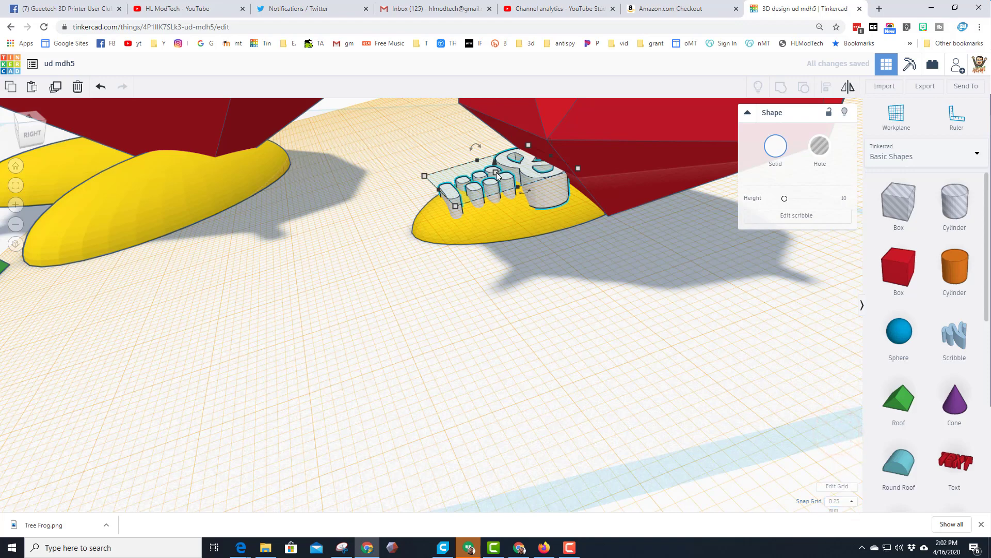
mouse_move(498, 176)
mouse_down()
mouse_move(502, 185)
mouse_move(495, 160)
mouse_up()
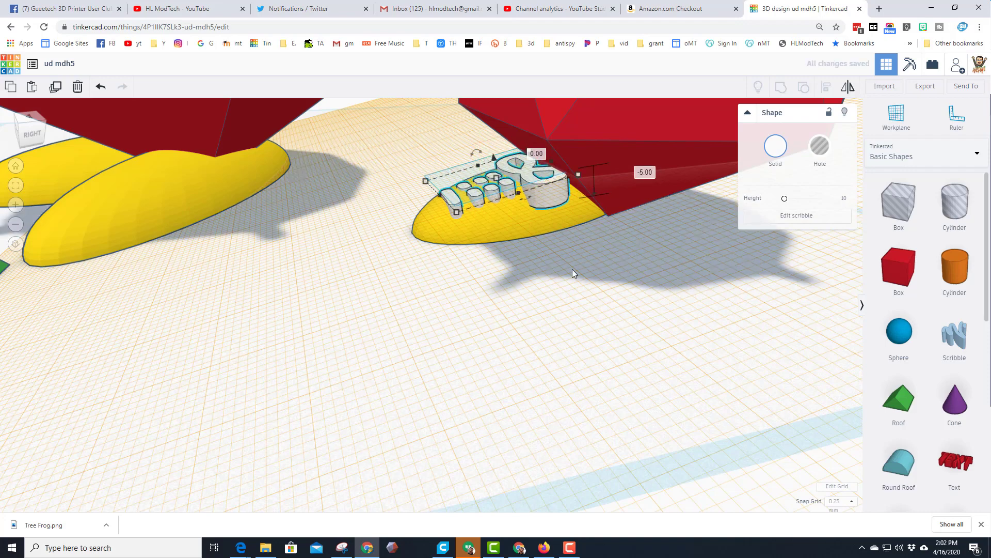
Return the workplane to its default position and set the snap grid to 1.0 mm
click(896, 114)
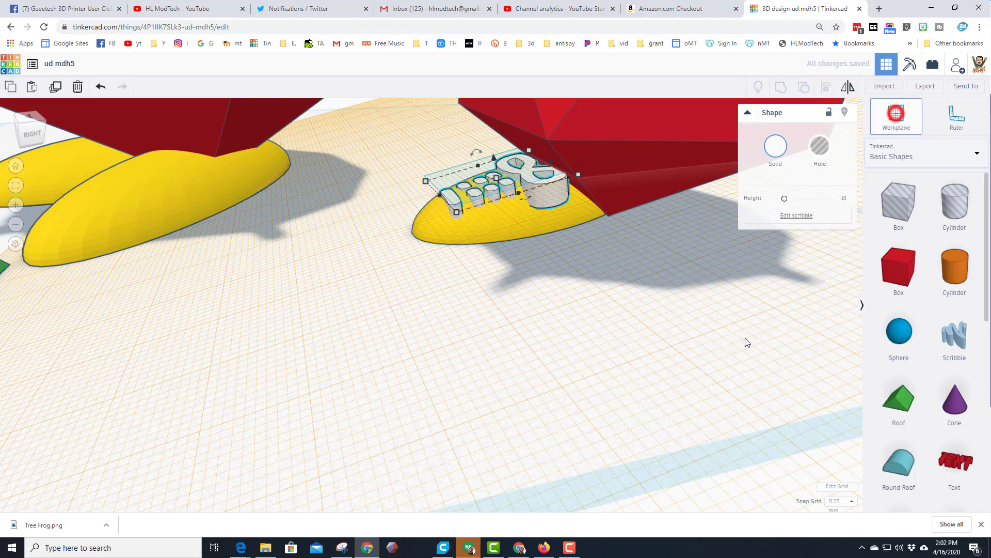
click(696, 352)
click(840, 502)
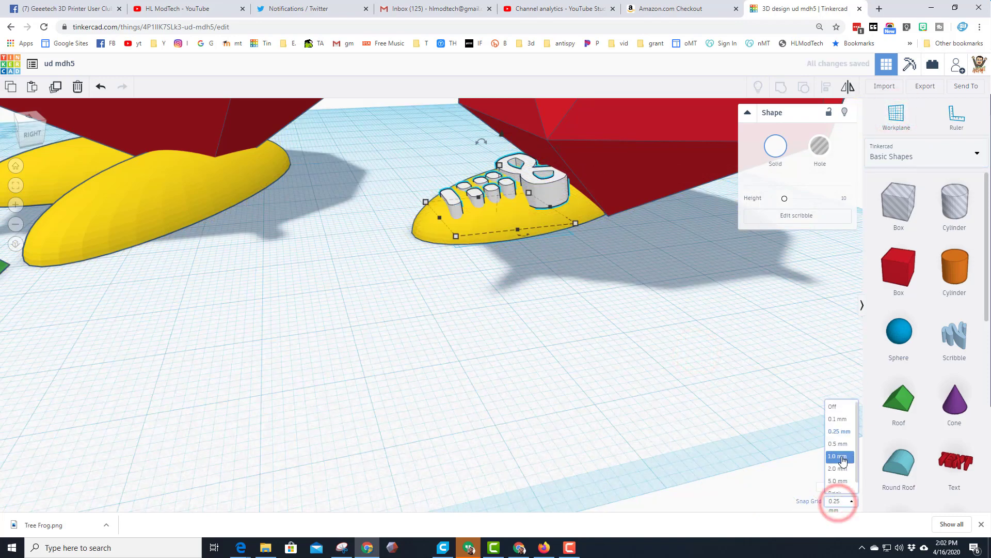
click(841, 457)
Align the laces with the foot's direction and centre line, and nudge them up
mouse_move(526, 327)
right_down()
mouse_move(670, 355)
mouse_move(565, 283)
mouse_move(542, 290)
mouse_move(586, 270)
mouse_move(529, 319)
right_up()
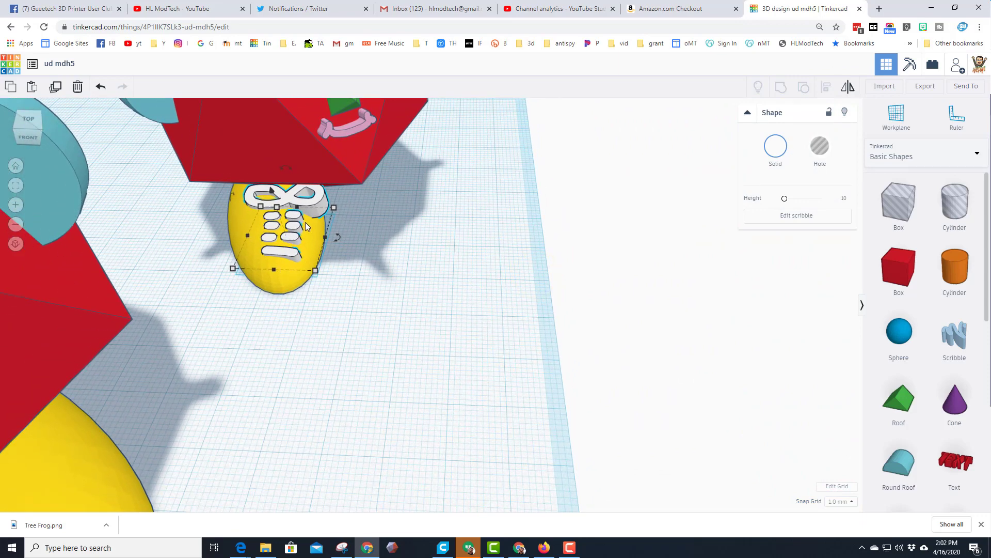
drag(338, 240, 445, 234)
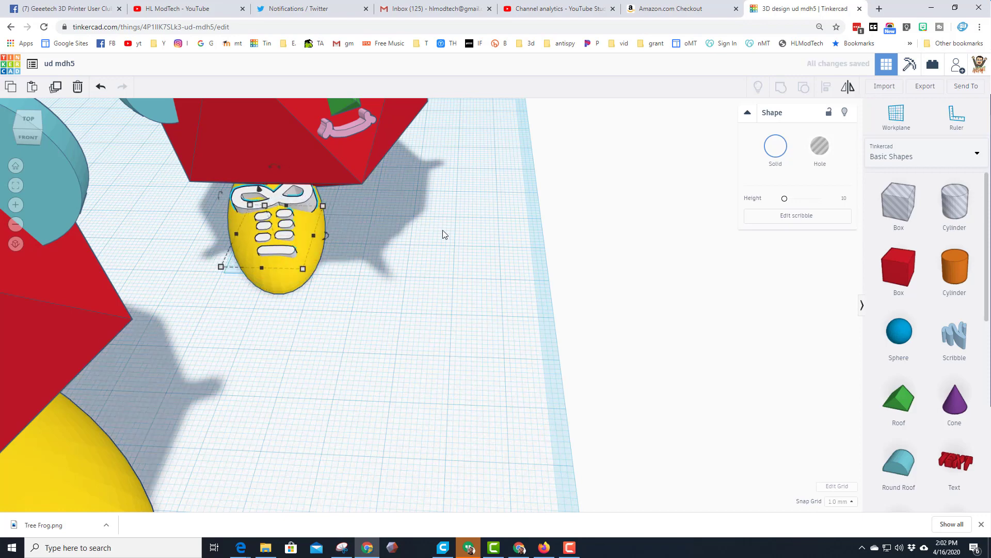
key(ctrl+Up)
click(412, 279)
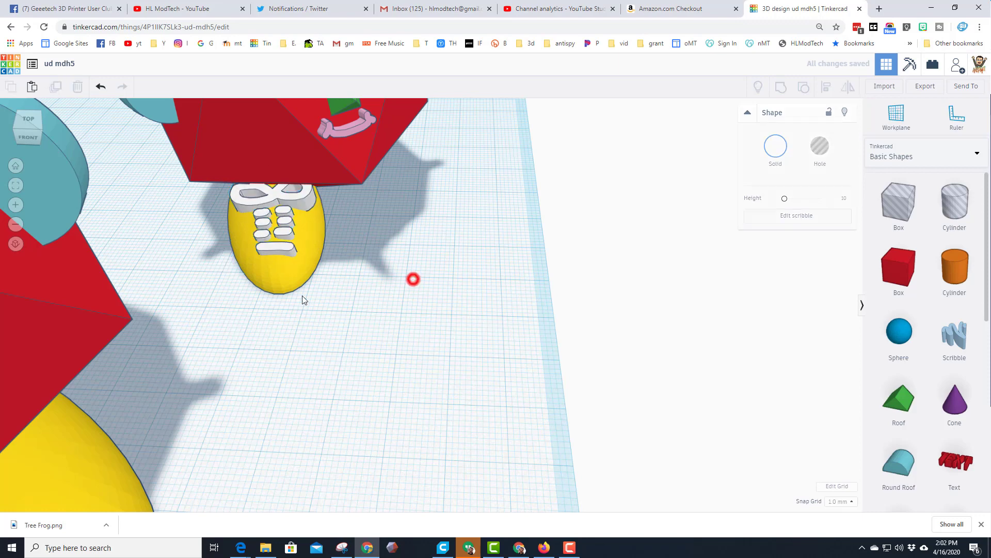
Colour the small character's foot black beneath the white laces
click(279, 284)
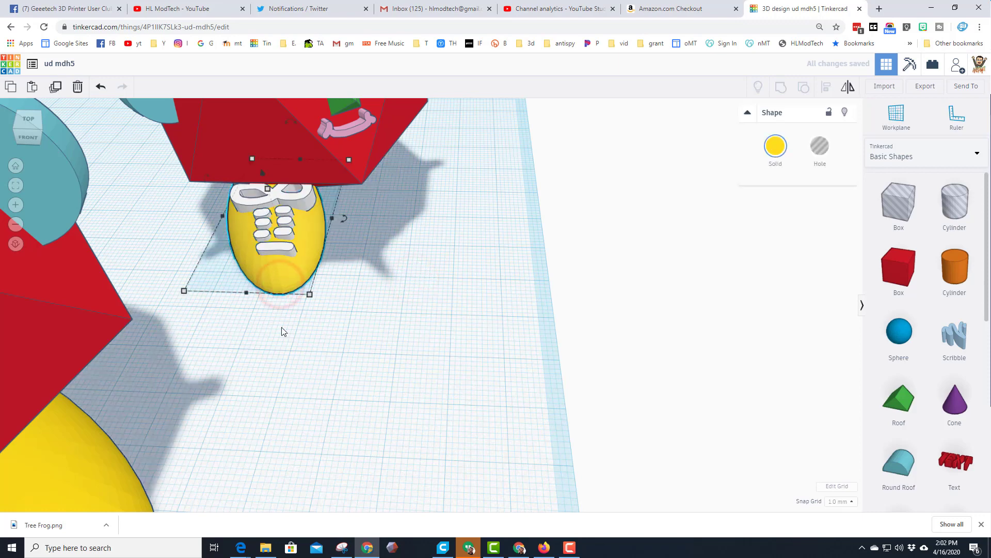
click(779, 147)
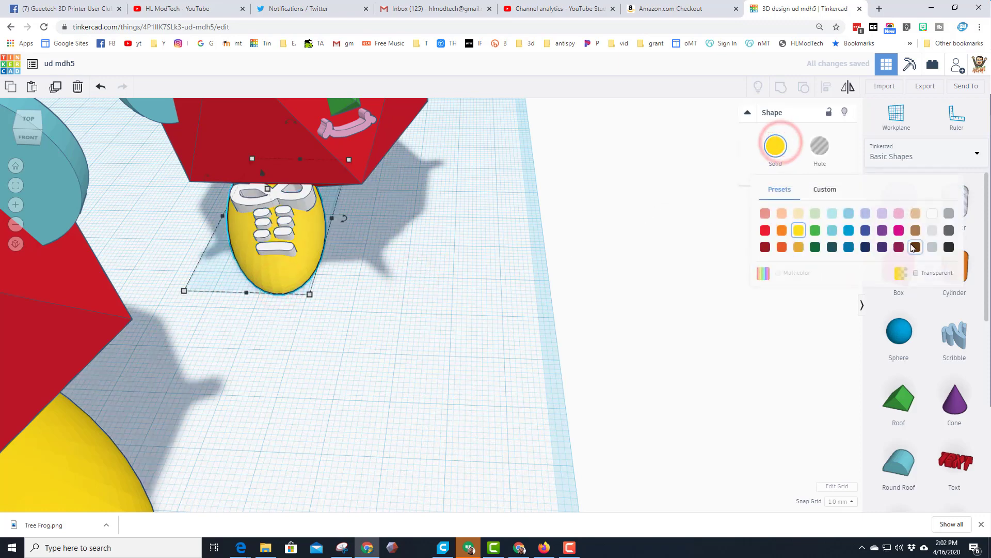
click(949, 247)
Group the laces with the black foot and turn on Multicolor to keep their separate colours
right_drag(609, 230, 391, 215)
shift+click(304, 221)
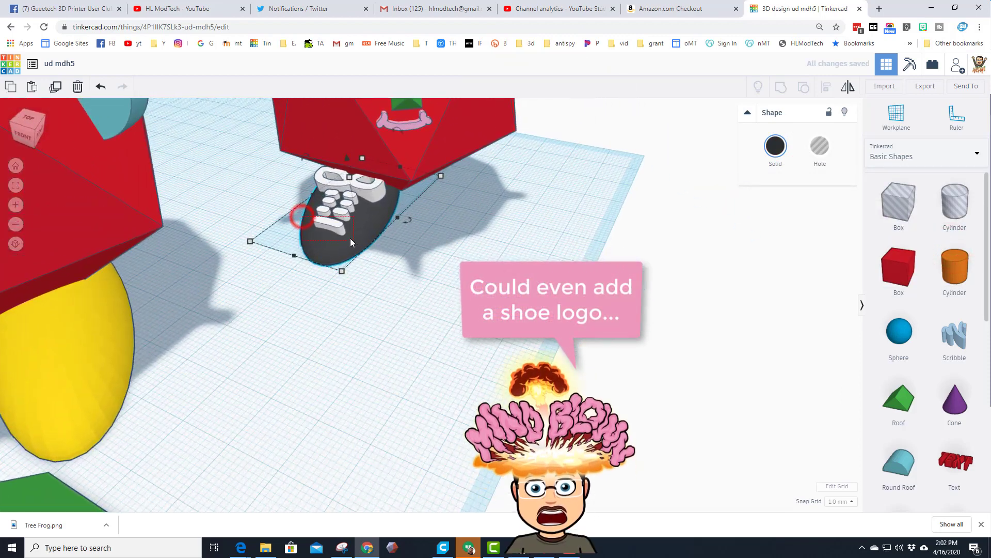
click(781, 87)
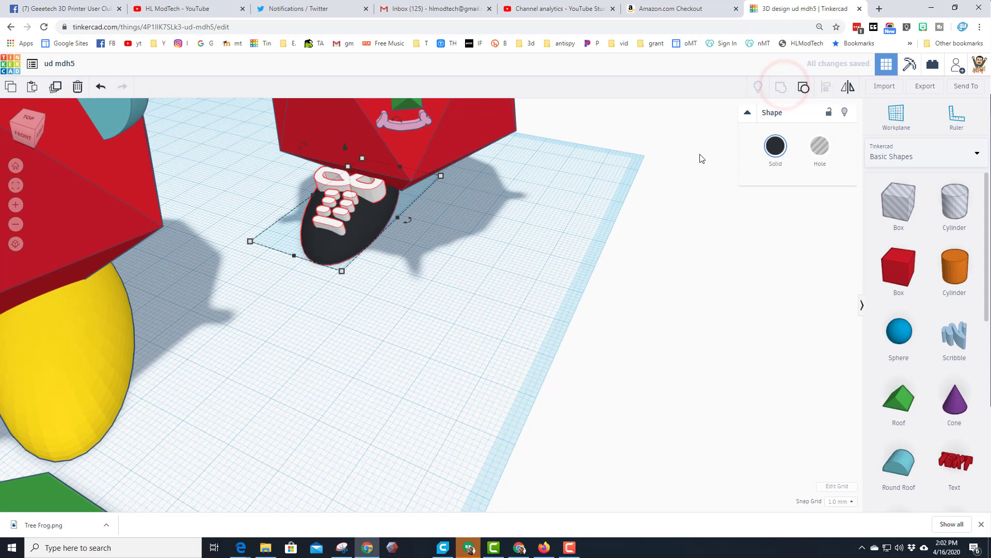
click(771, 148)
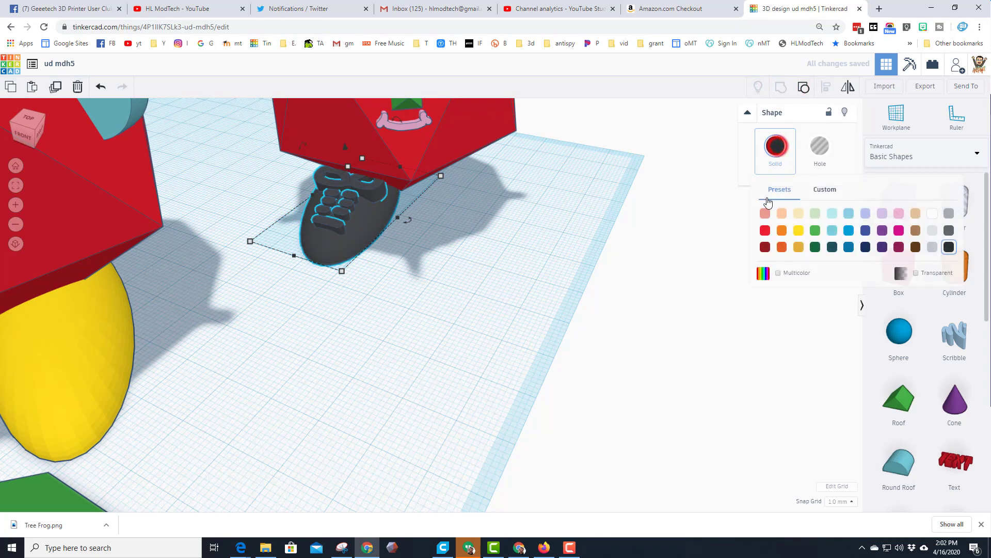
click(779, 272)
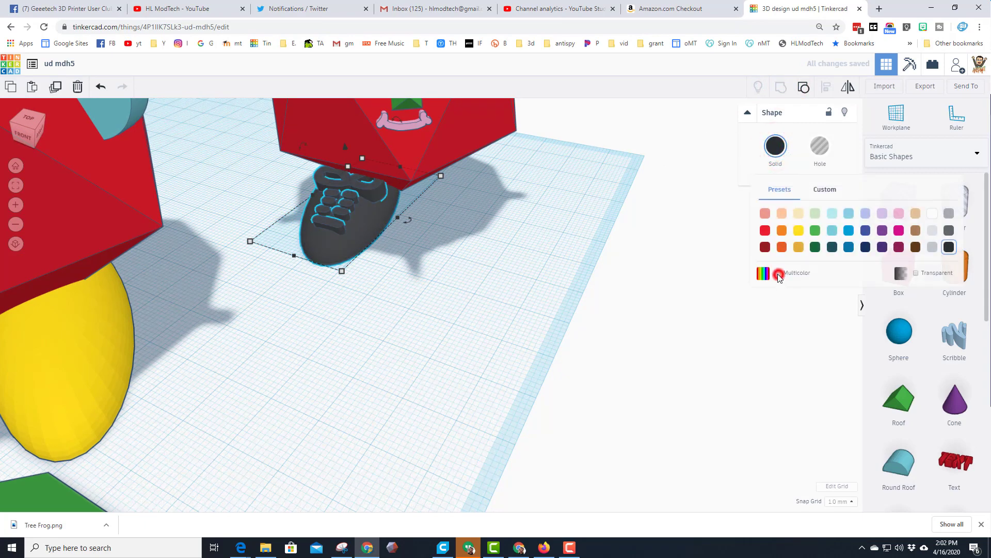
Duplicate the laced shoe and place a mirrored copy as the small character's other foot
alt+drag(352, 232, 503, 196)
click(467, 220)
click(420, 227)
scroll(433, 248, down, 2)
middle_drag(409, 254, 410, 265)
click(411, 284)
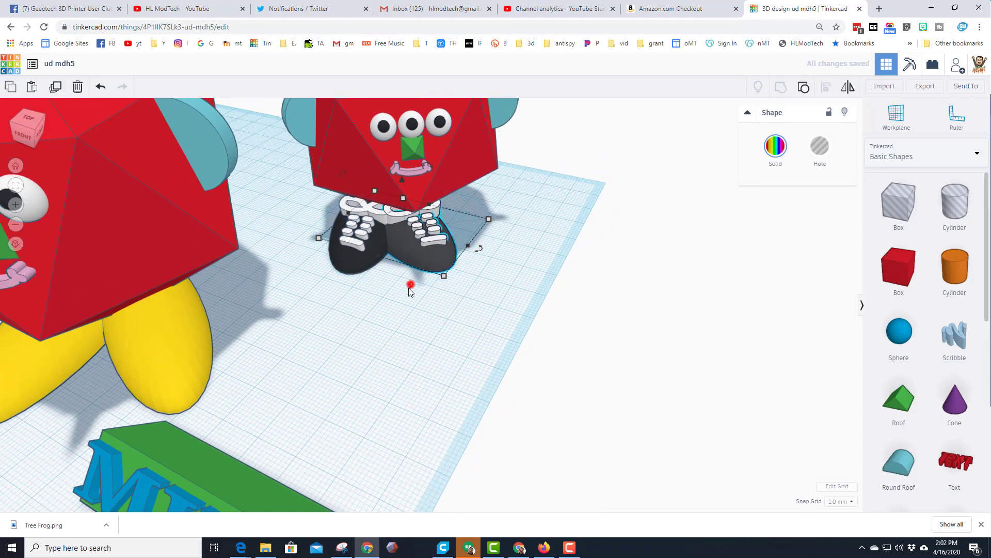
Shift the mirrored shoe outward and back from the other shoe, and group the two laced shoes together
click(411, 291)
click(438, 250)
drag(438, 250, 458, 243)
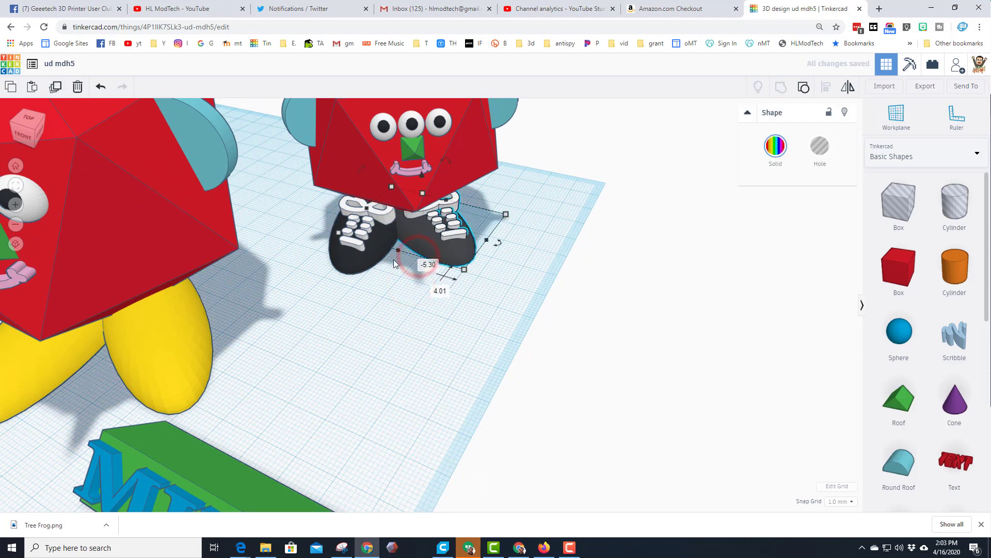
click(300, 258)
drag(300, 236, 477, 261)
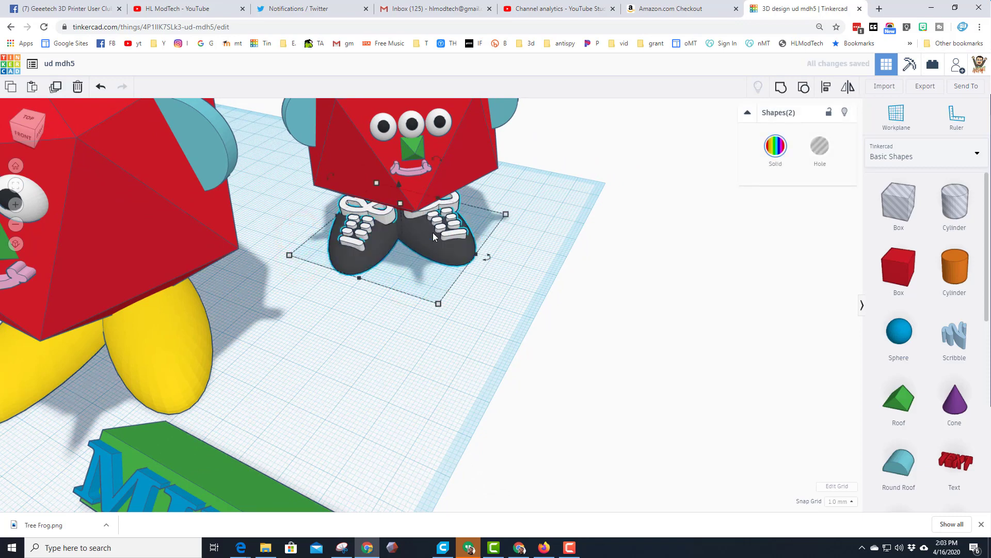
click(781, 87)
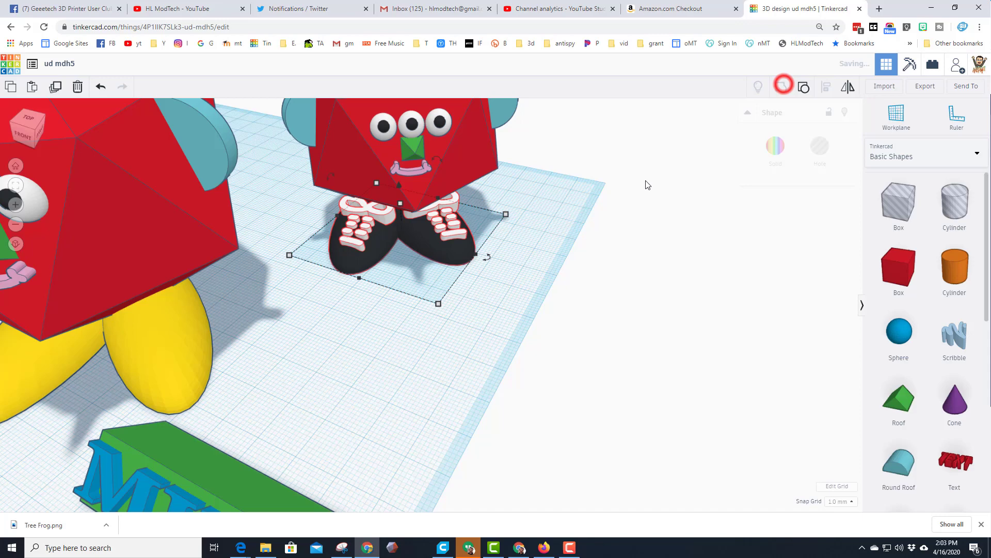
scroll(525, 260, down, 3)
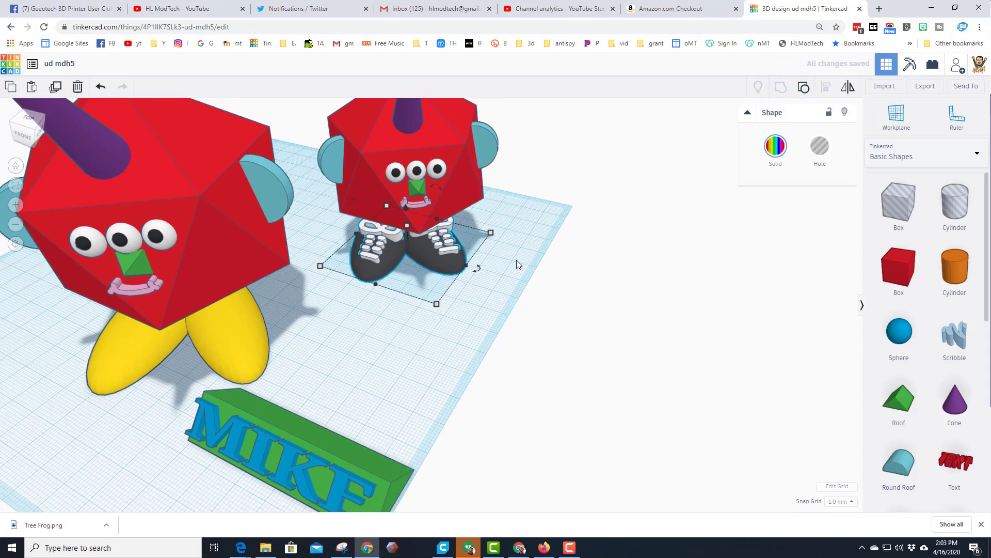
Switch the shape library to the Featured shape generators and set a workplane on the small character's side face beside the ear
right_drag(516, 260, 469, 285)
scroll(528, 250, up, 2)
mouse_move(414, 255)
right_down()
mouse_move(423, 268)
mouse_move(464, 273)
mouse_move(445, 259)
right_up()
scroll(464, 274, up, 2)
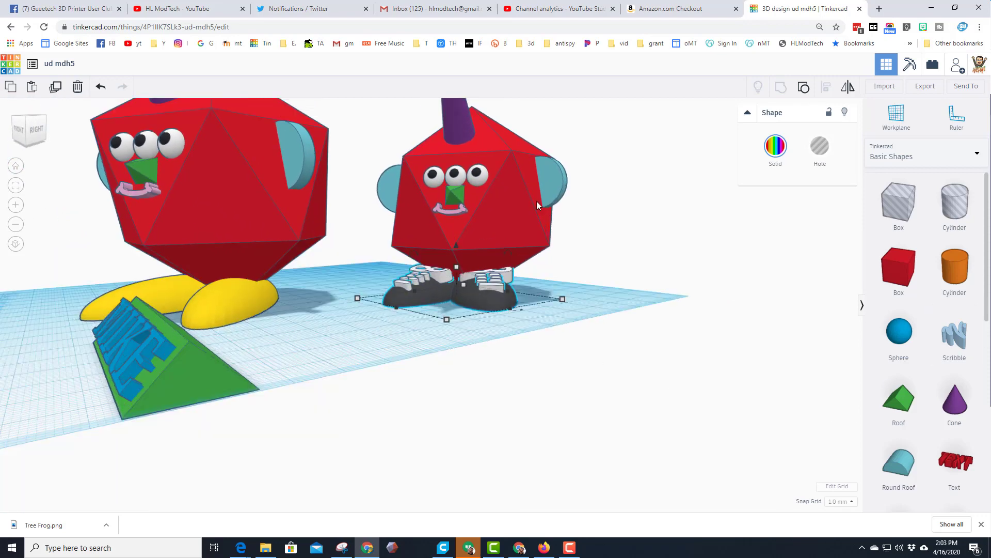
click(892, 153)
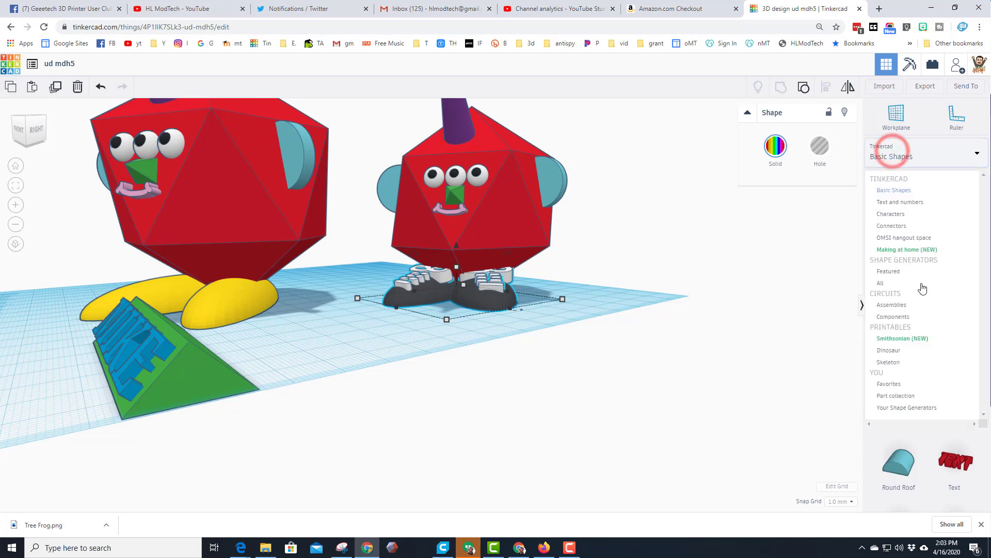
click(893, 272)
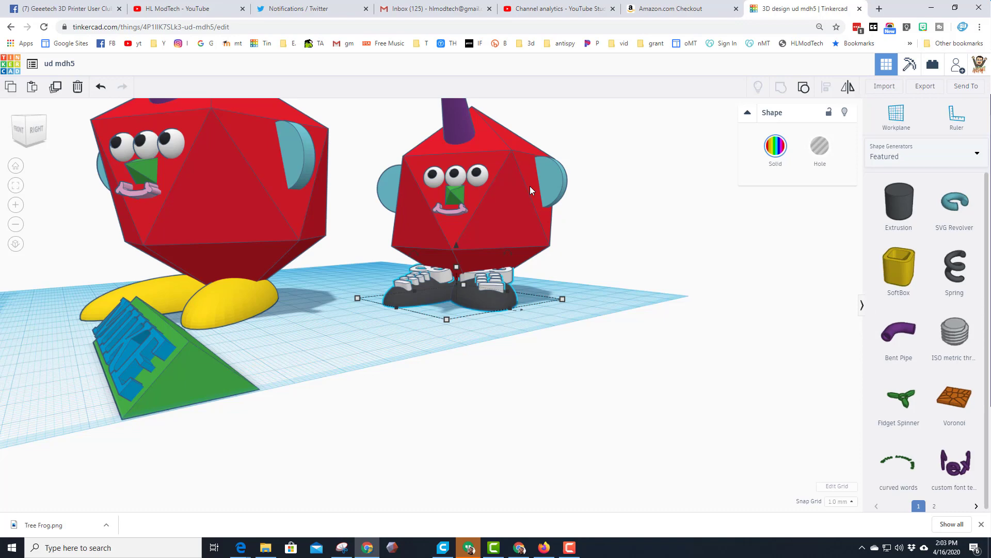
click(896, 113)
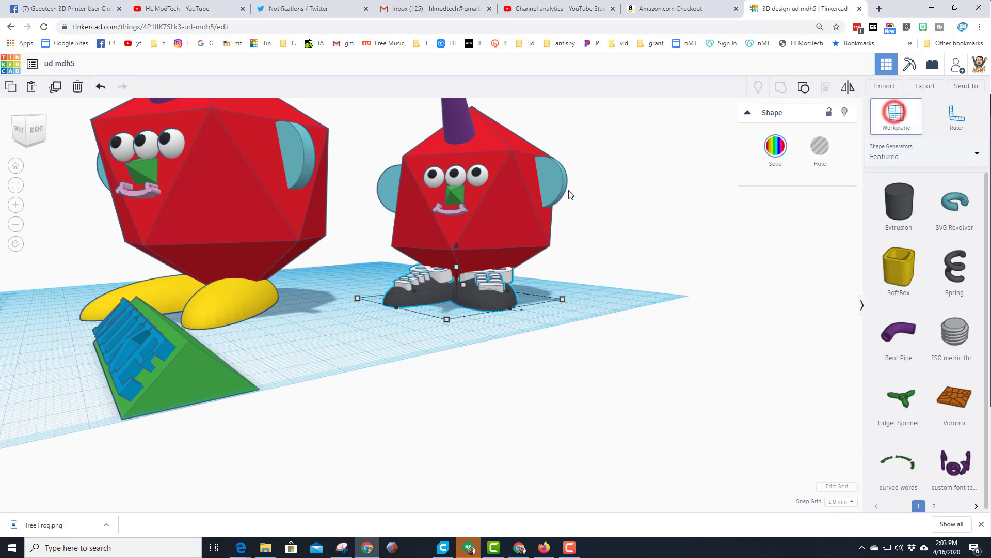
click(529, 194)
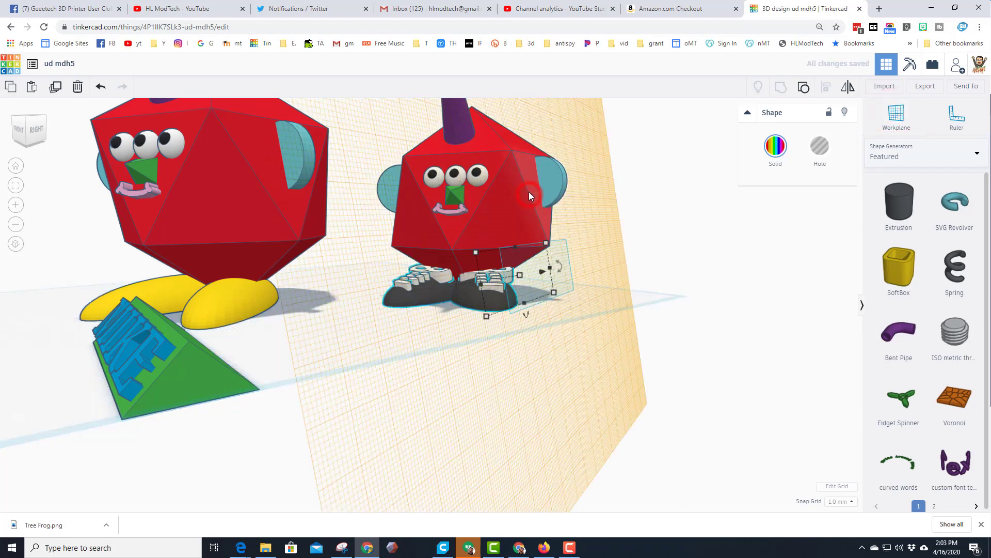
Place a Bent Pipe on the workplane at the side of the small character's body
click(899, 333)
click(528, 229)
scroll(563, 252, down, 3)
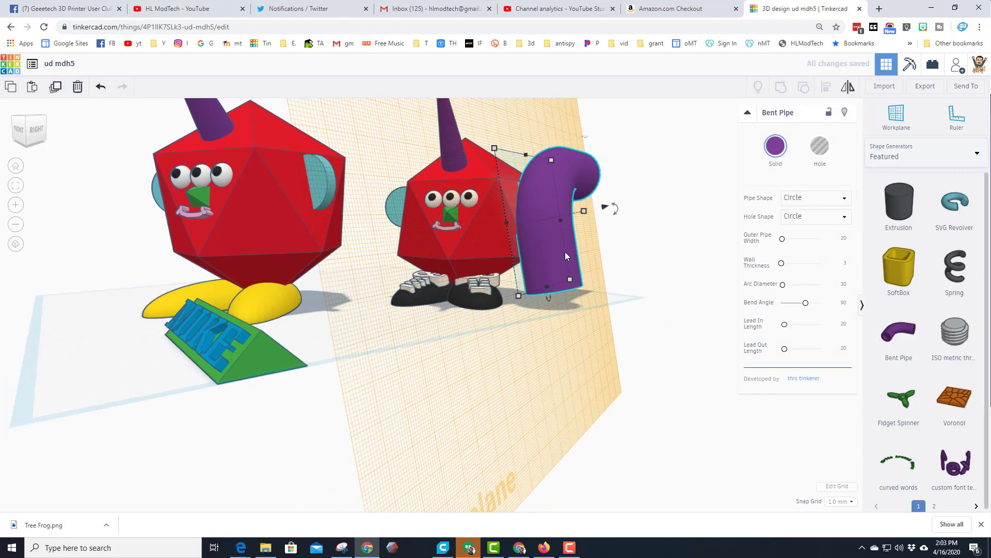
Set the bent pipe's outer pipe width to 5, arc diameter to 15, and lead in and lead out lengths to 10
right_drag(593, 268, 534, 285)
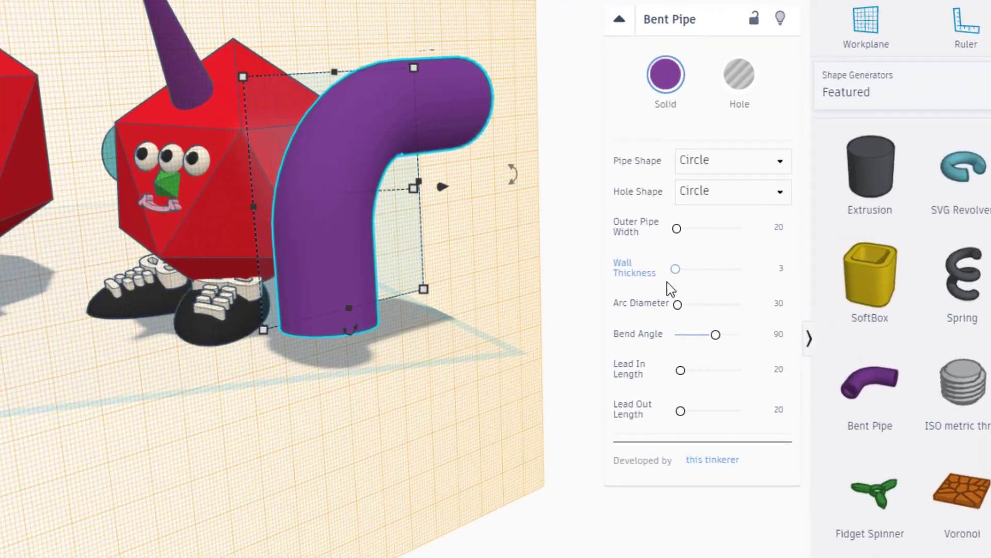
click(777, 229)
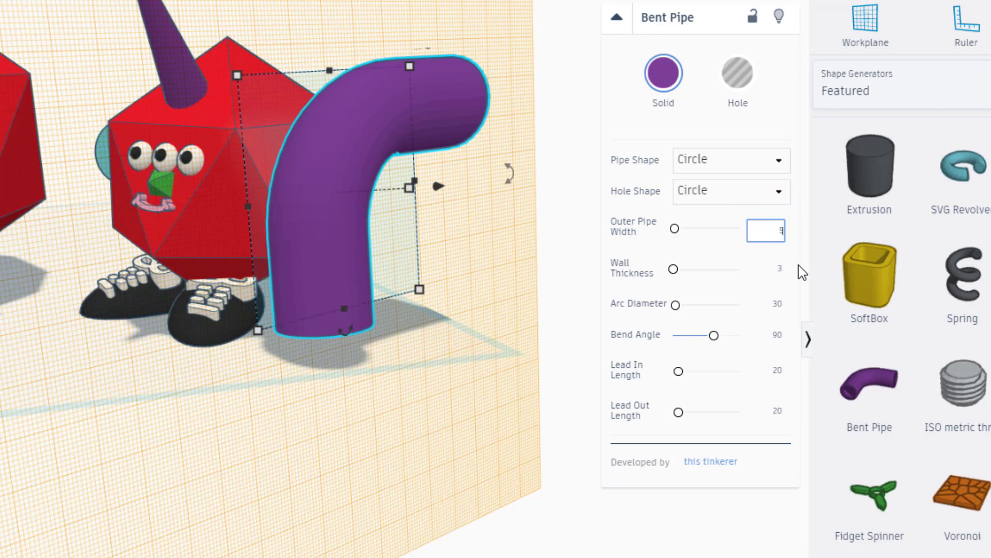
text(5)
click(779, 306)
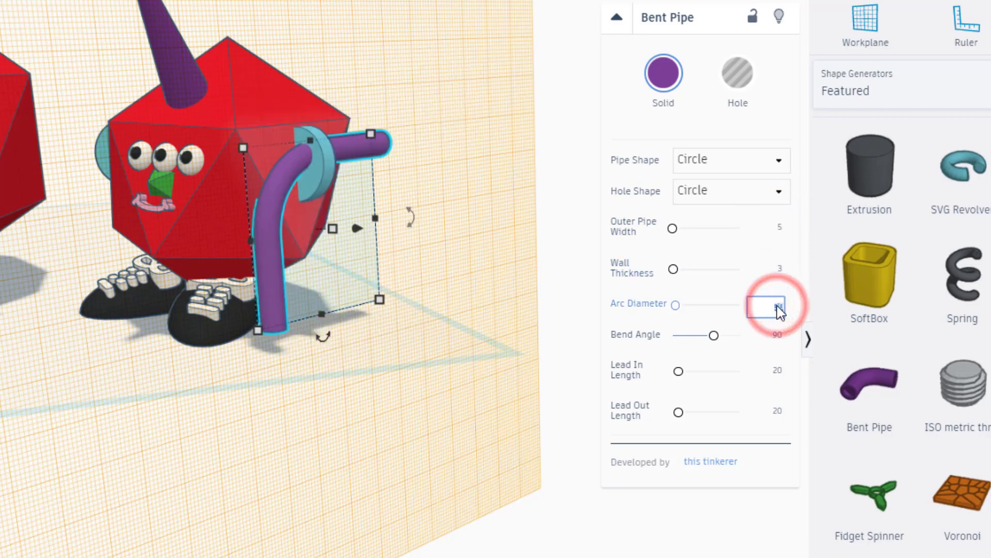
text(15)
click(778, 372)
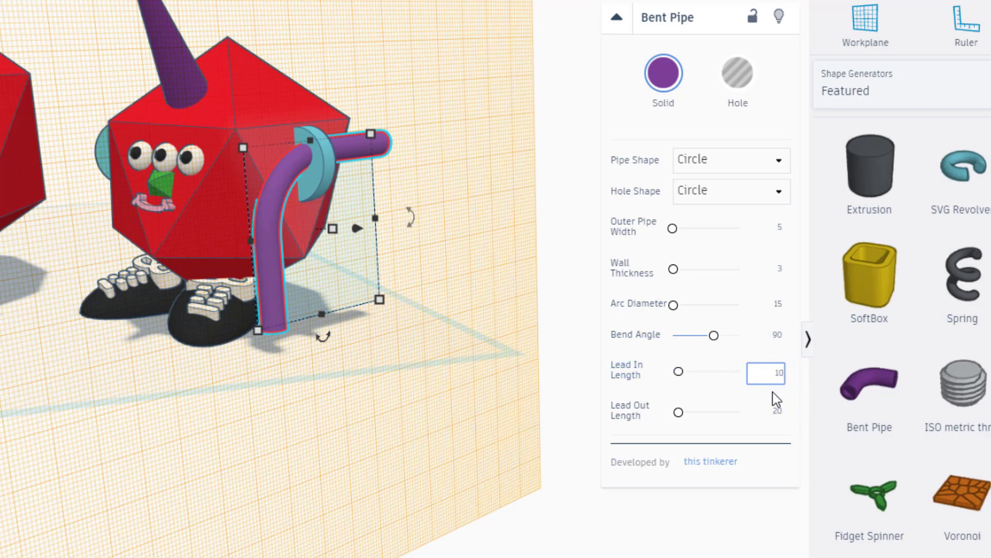
text(10)
click(778, 411)
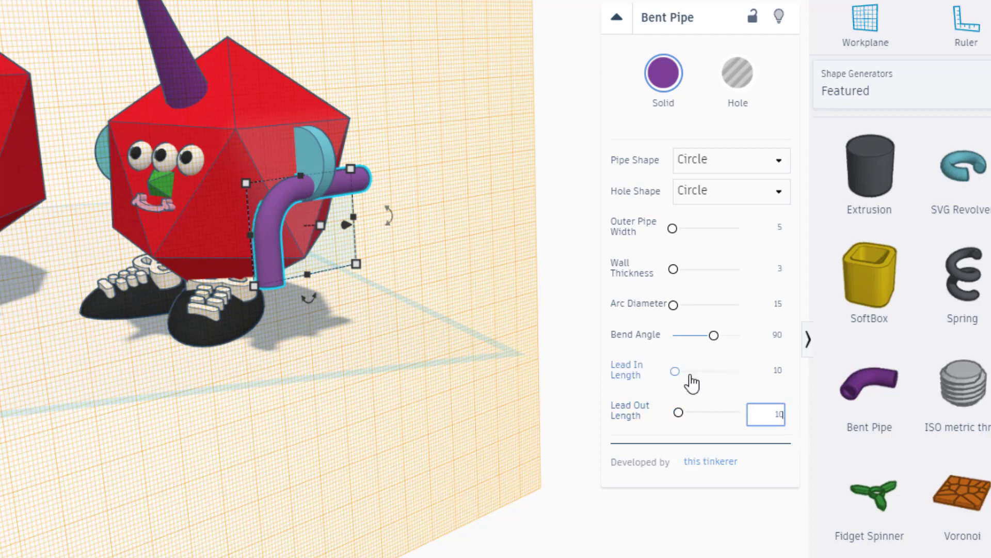
click(756, 362)
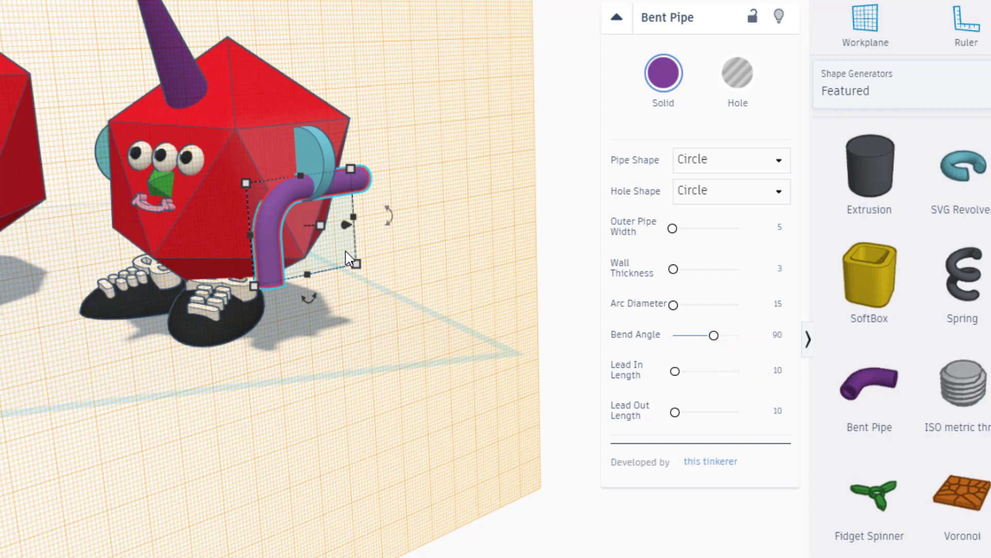
Rotate the bent pipe so one end meets the body's side and the other slants forward like a forearm
scroll(345, 251, down, 2)
right_drag(343, 246, 211, 270)
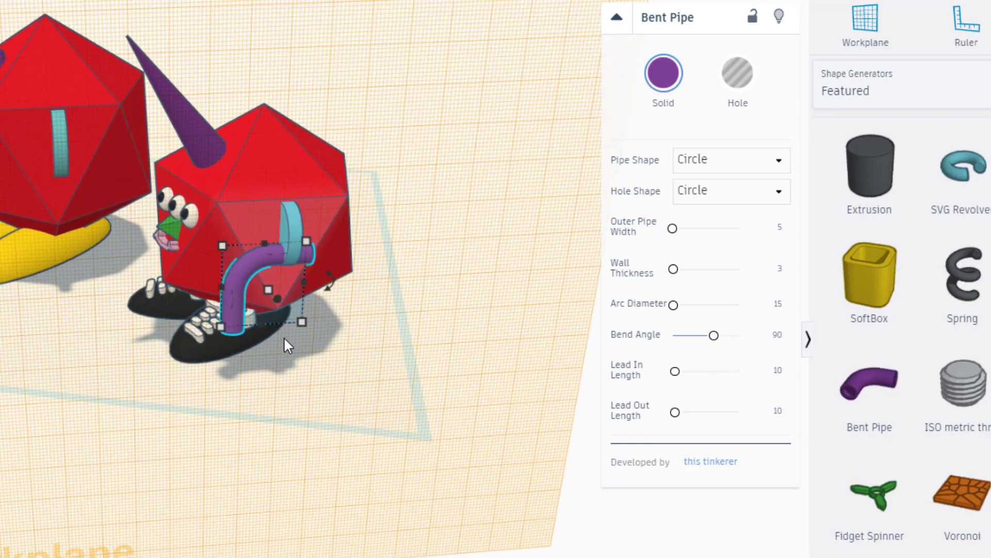
right_drag(285, 339, 385, 323)
drag(377, 271, 300, 393)
right_drag(300, 393, 319, 377)
drag(325, 355, 262, 348)
right_drag(198, 324, 169, 203)
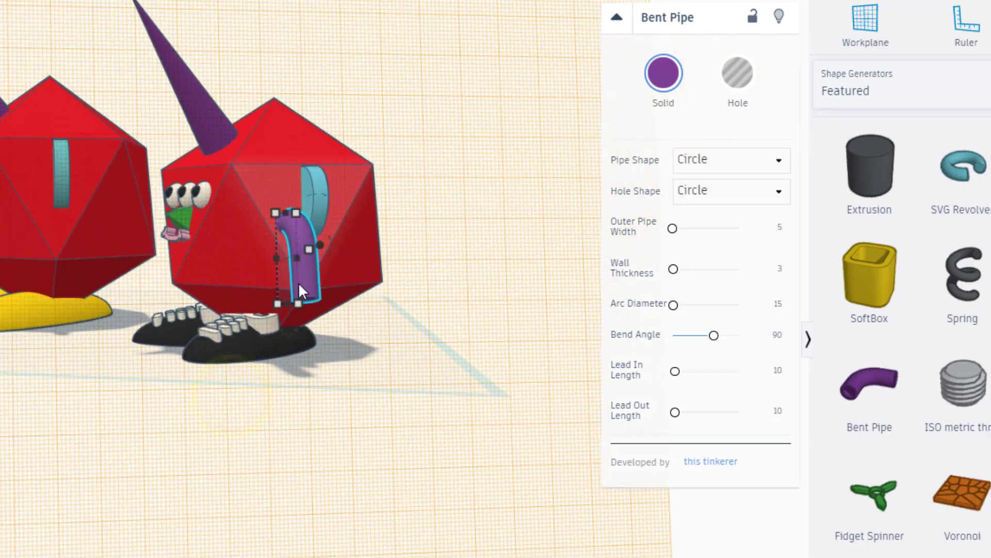
right_drag(284, 367, 275, 321)
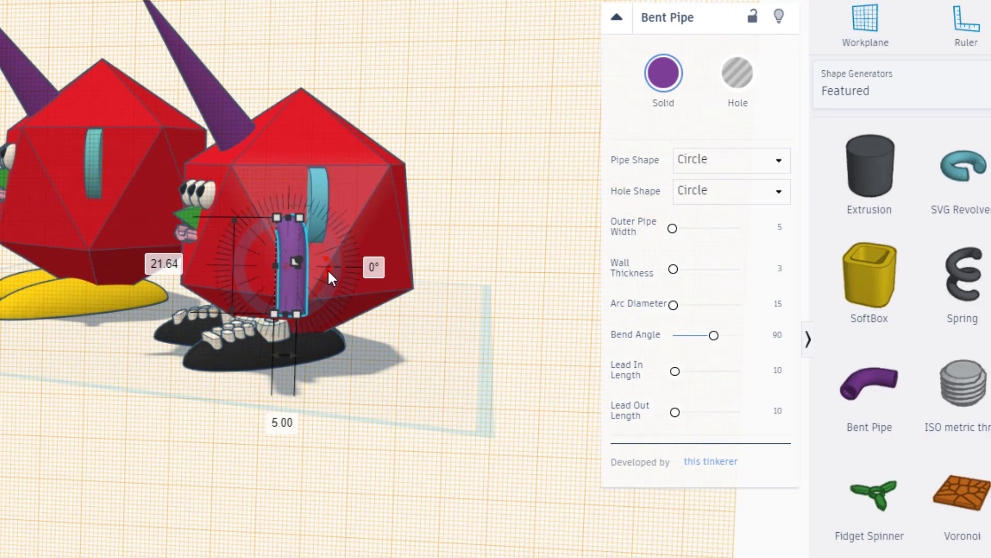
drag(328, 269, 323, 317)
right_drag(222, 352, 408, 370)
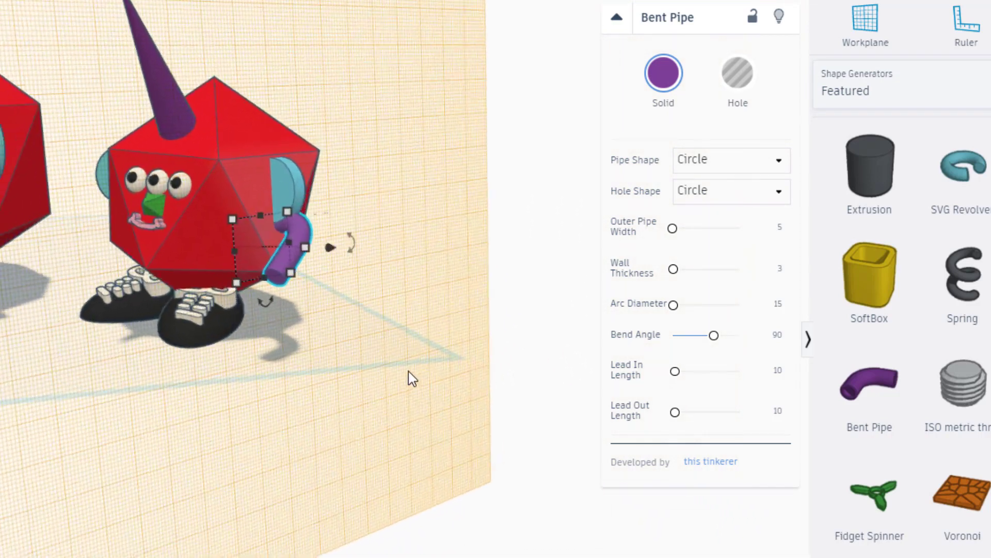
Push the purple arm inward against the body's side and nudge it to a lower position below the ear
key(ctrl+Down)
key(ctrl+Down)
key(ctrl+Down)
key(ctrl+Down)
key(ctrl+Down)
key(ctrl+Down)
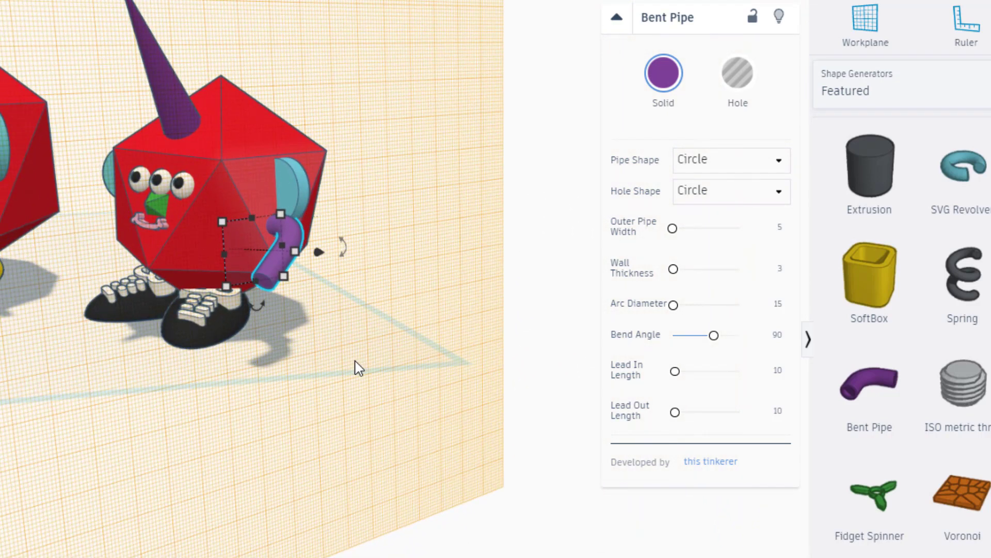
key(Up)
key(Up)
key(Up)
key(Up)
key(Up)
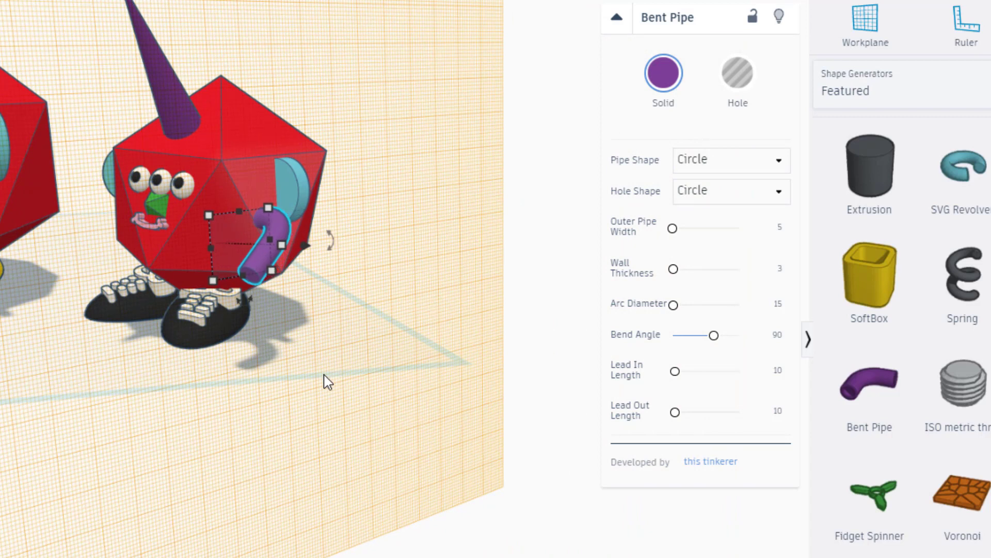
key(Down)
key(Down)
key(Down)
key(Down)
key(Down)
key(Down)
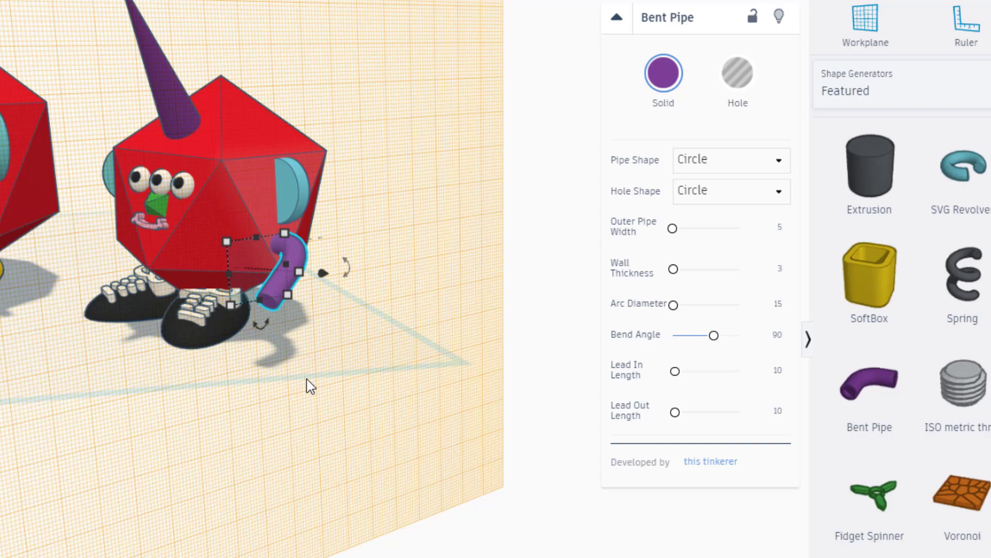
Rotate the arm by about -25° and -28° to raise the forearm, nudging it up between the two turns
right_drag(285, 388, 265, 333)
right_drag(205, 343, 155, 330)
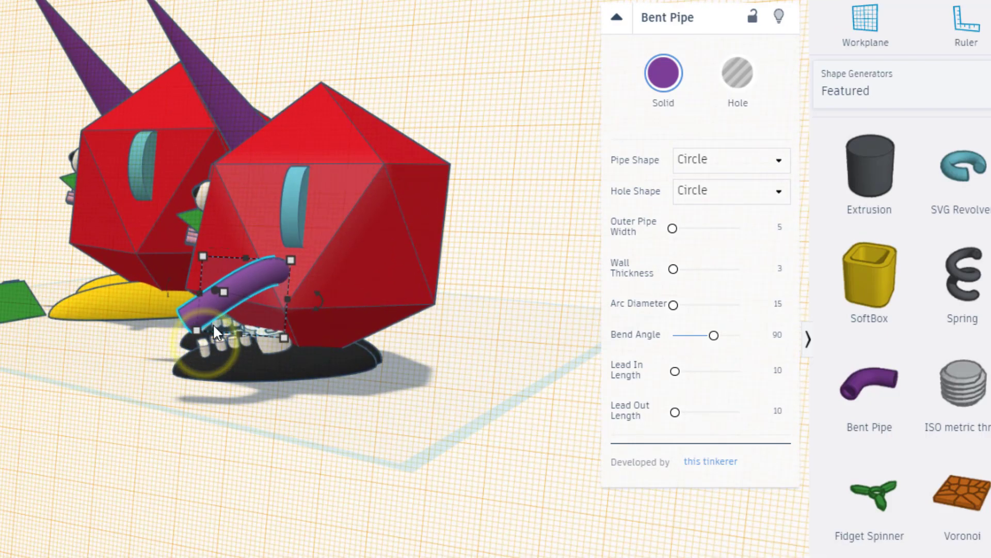
drag(317, 295, 350, 360)
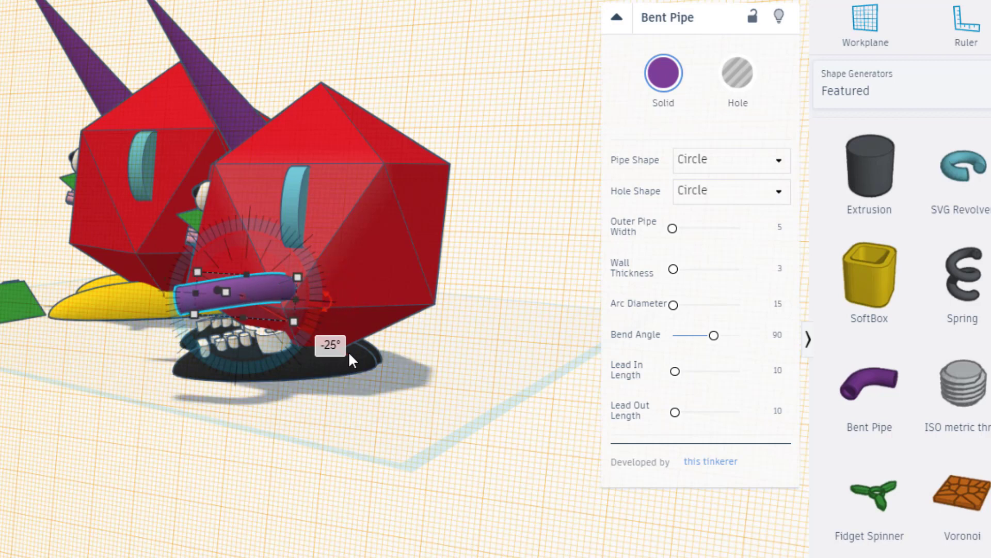
key(Up)
key(Up)
key(Up)
drag(330, 293, 330, 343)
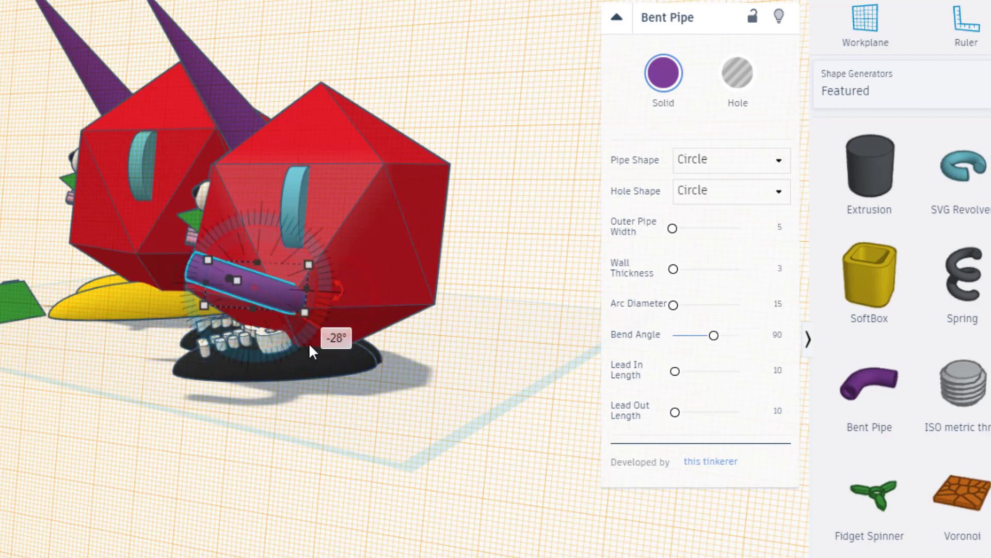
right_drag(298, 347, 340, 317)
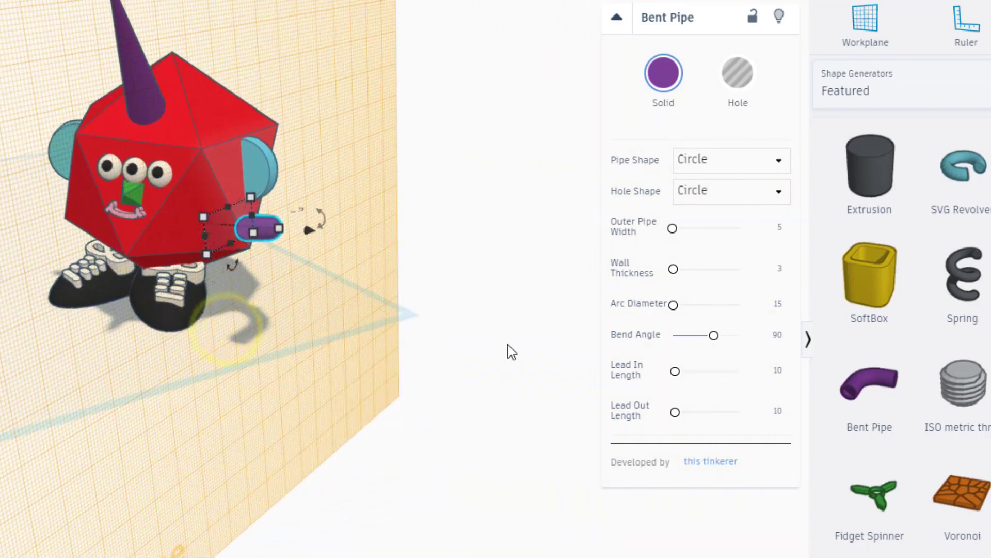
Set a workplane on the arm's open end and place a Peace Hand from the Characters collection there
click(874, 84)
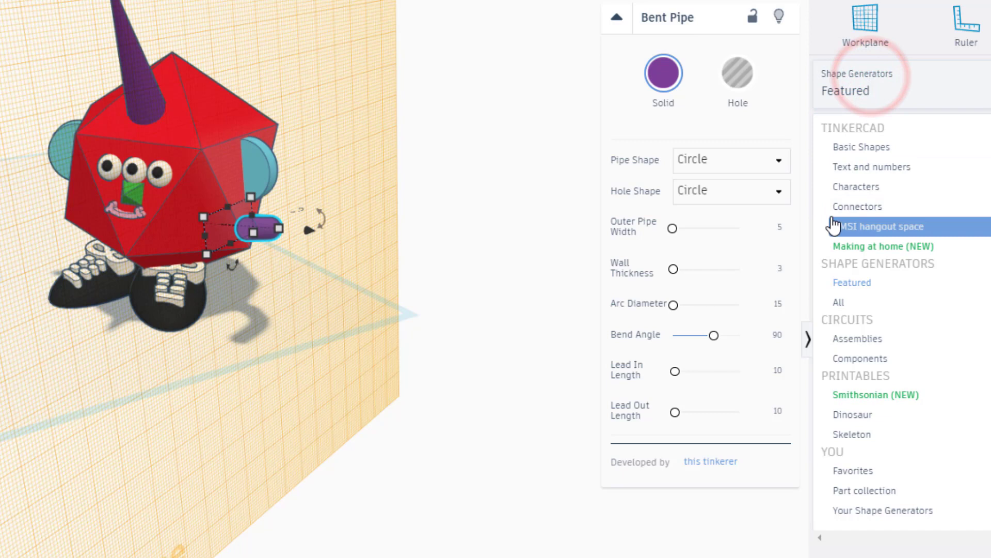
click(863, 189)
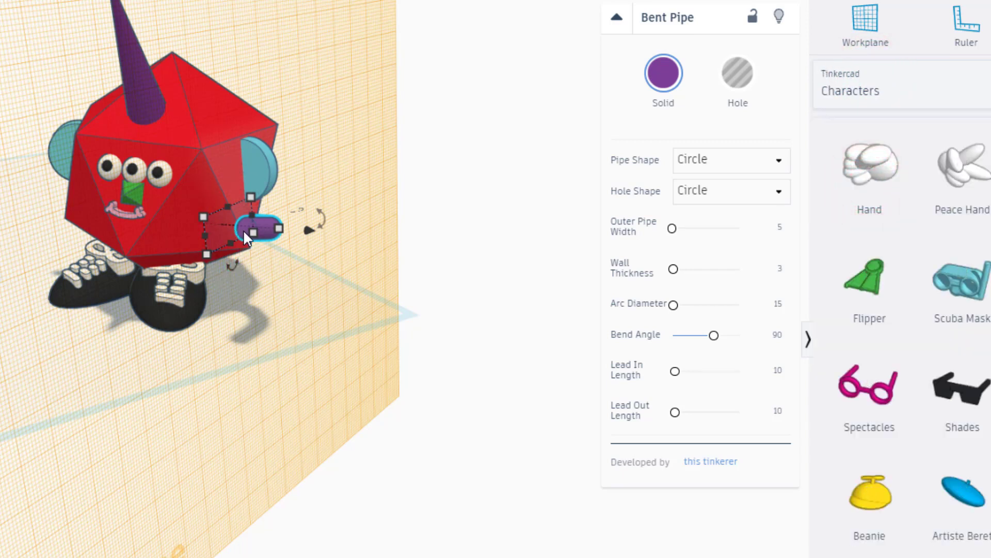
key(w)
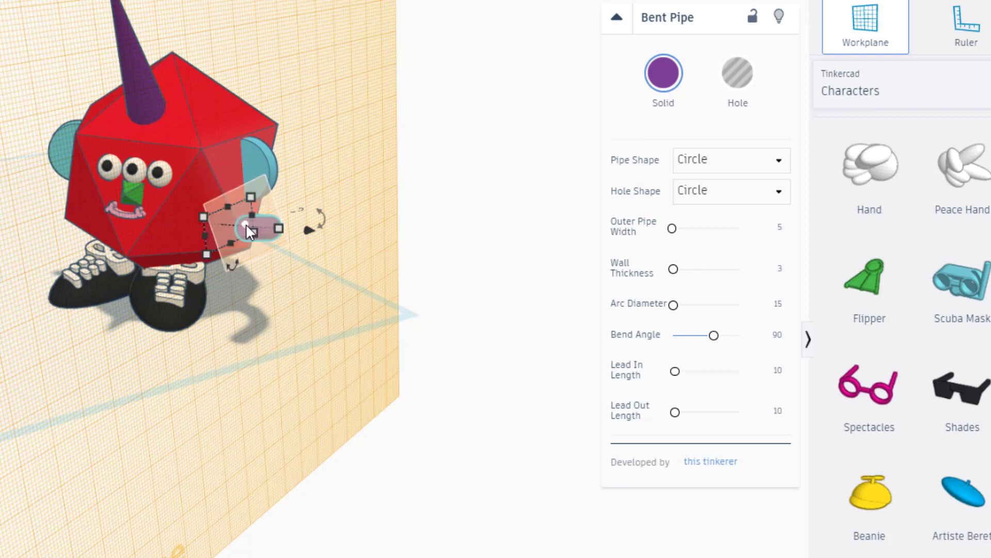
click(248, 231)
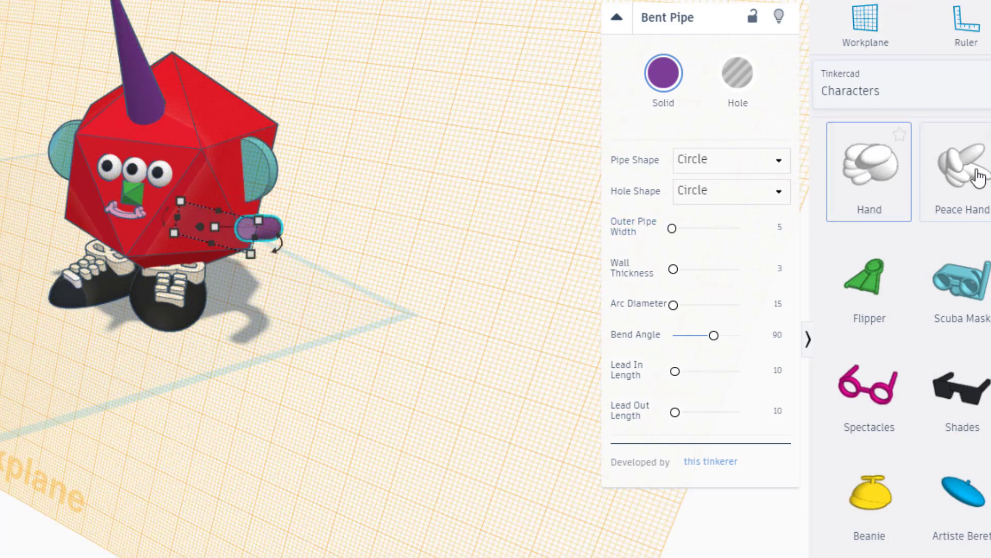
drag(978, 177, 272, 236)
Turn the peace hand so its fingers point away from the arm, and nudge it against the arm's end
right_drag(402, 309, 260, 413)
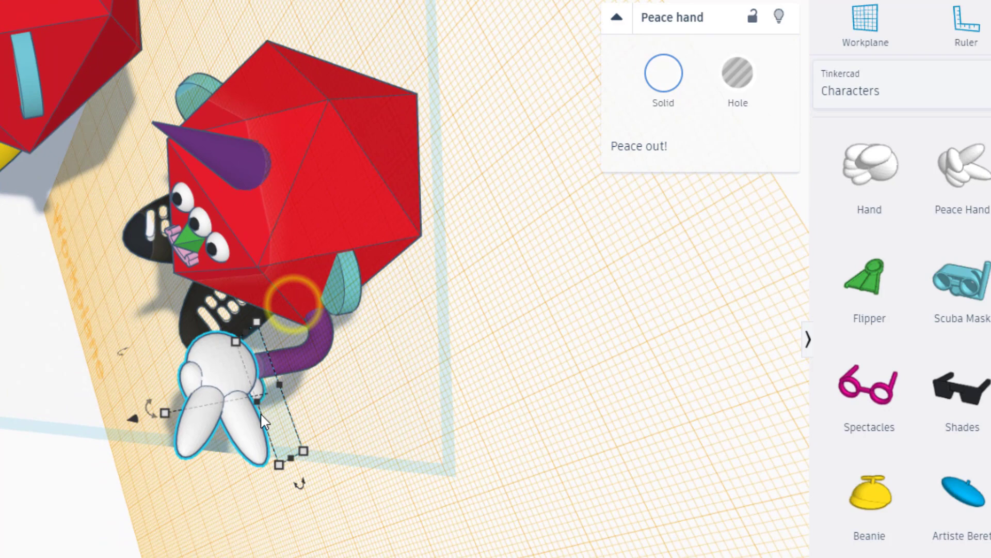
drag(151, 411, 173, 299)
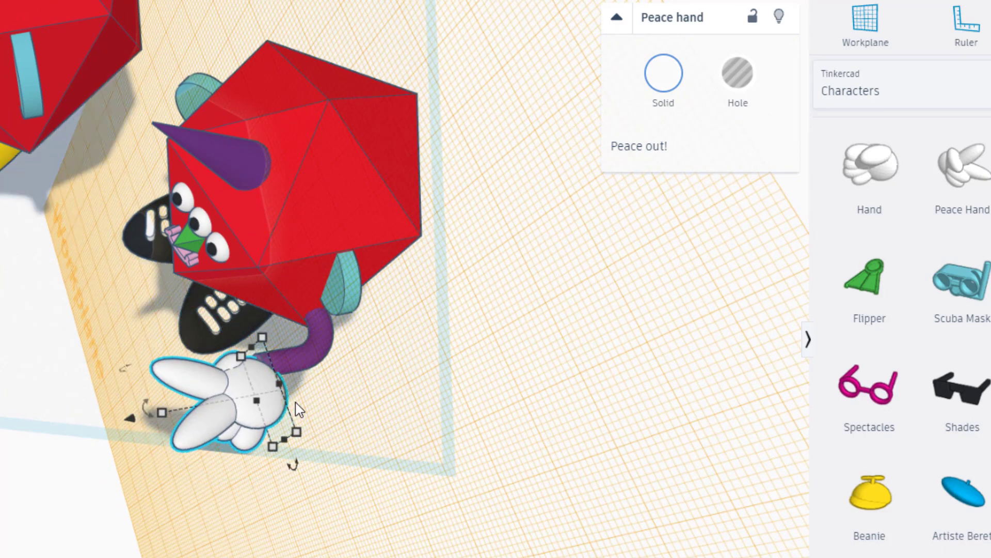
key(Left)
key(Left)
key(Up)
key(Up)
key(Up)
key(Up)
key(Up)
key(Right)
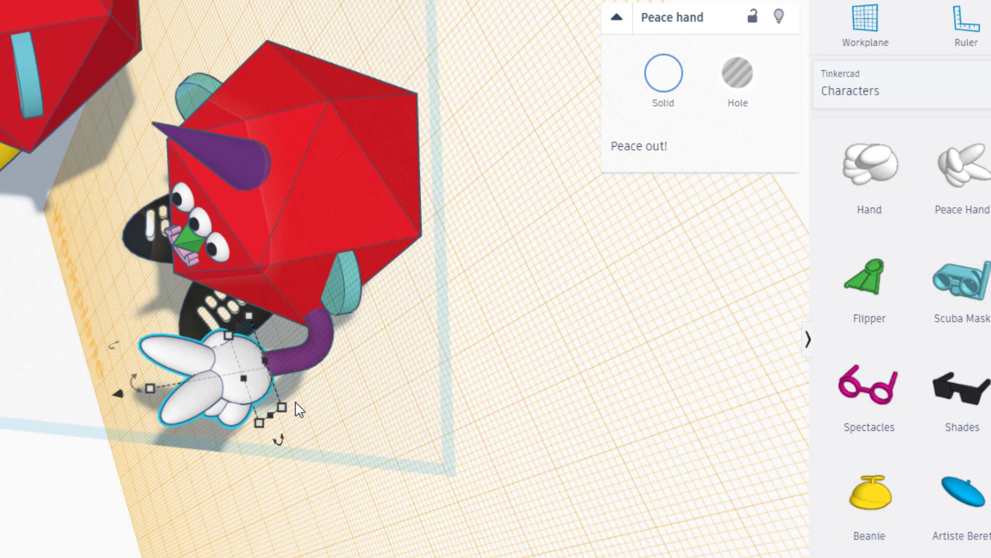
right_drag(314, 430, 164, 192)
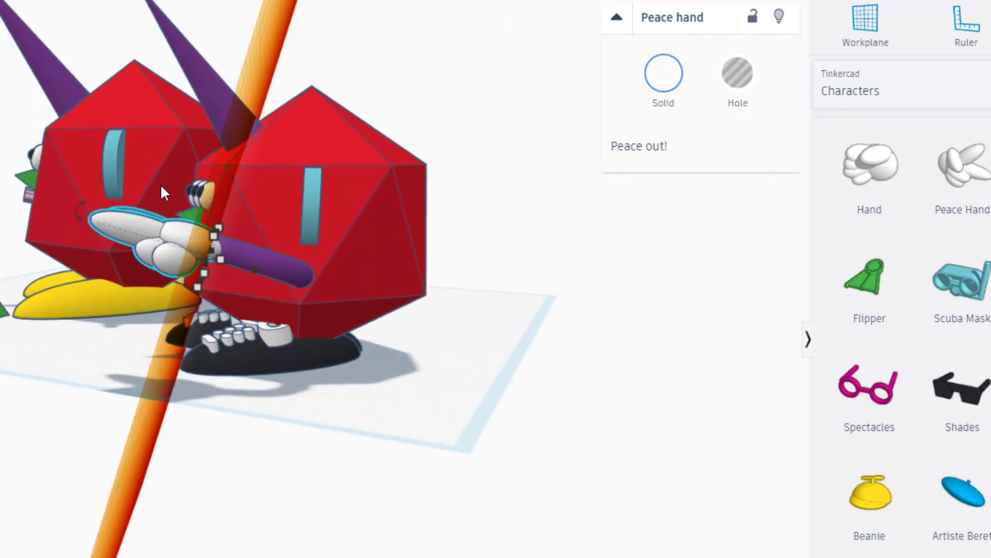
Rotate the peace hand so its fingers point up and drop it onto the workplane at the arm's open end
drag(87, 212, 117, 224)
right_drag(248, 248, 524, 241)
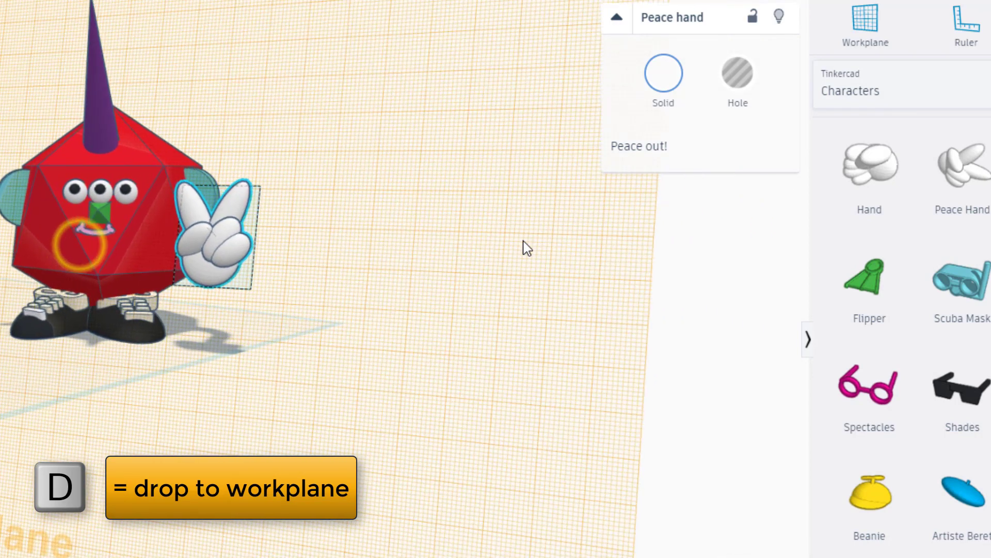
key(d)
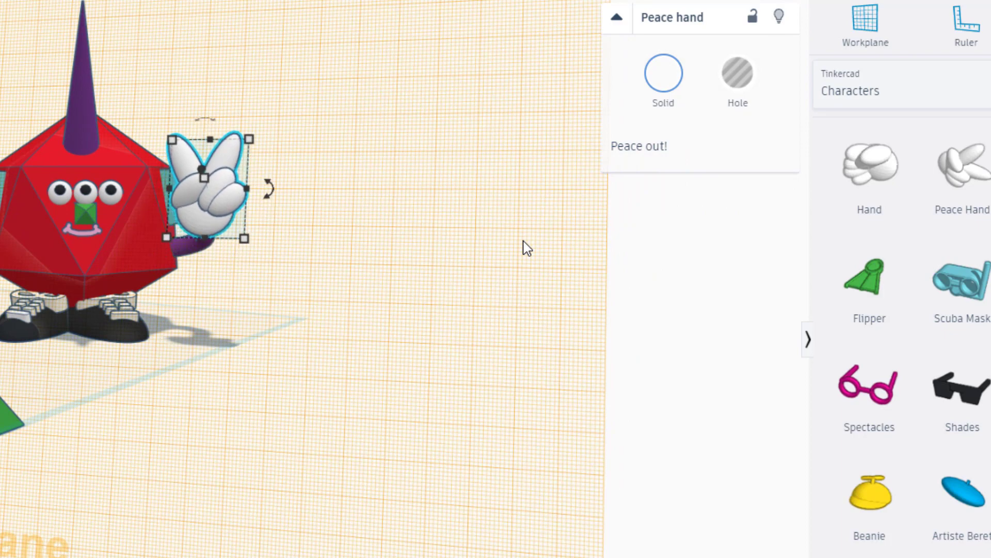
right_drag(526, 247, 552, 319)
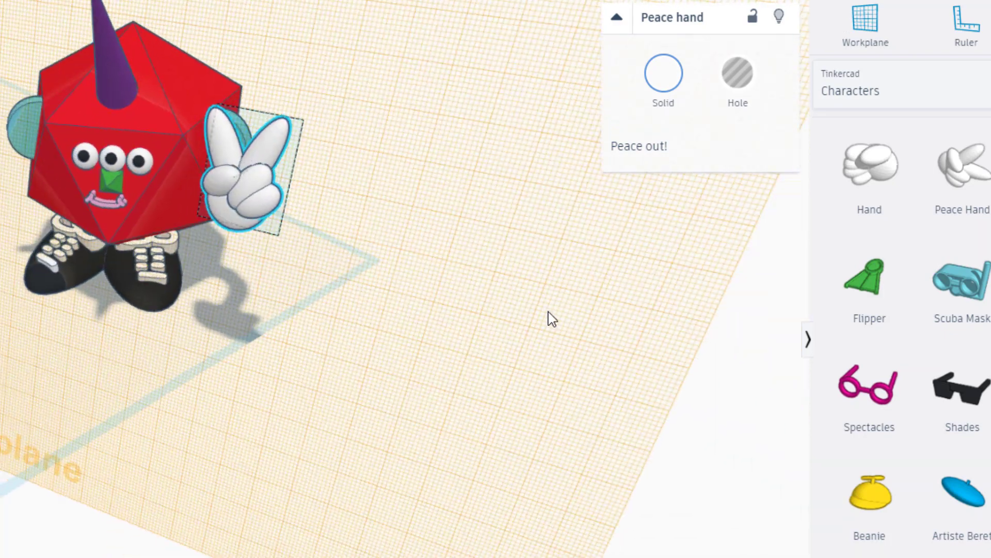
right_drag(276, 263, 290, 237)
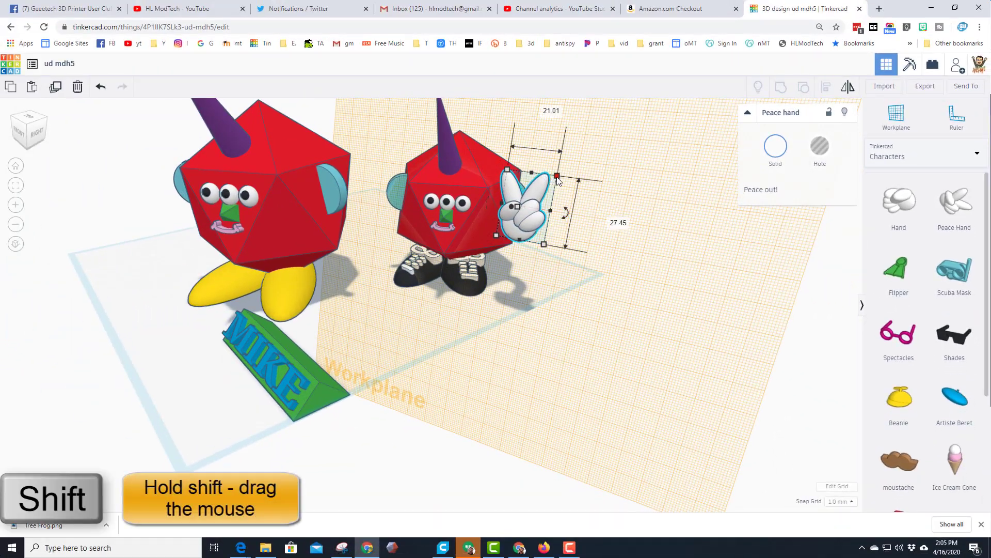
Scale the peace hand down proportionally to suit the arm, and return the workplane to the base grid
shift+drag(558, 178, 529, 212)
right_drag(535, 258, 514, 260)
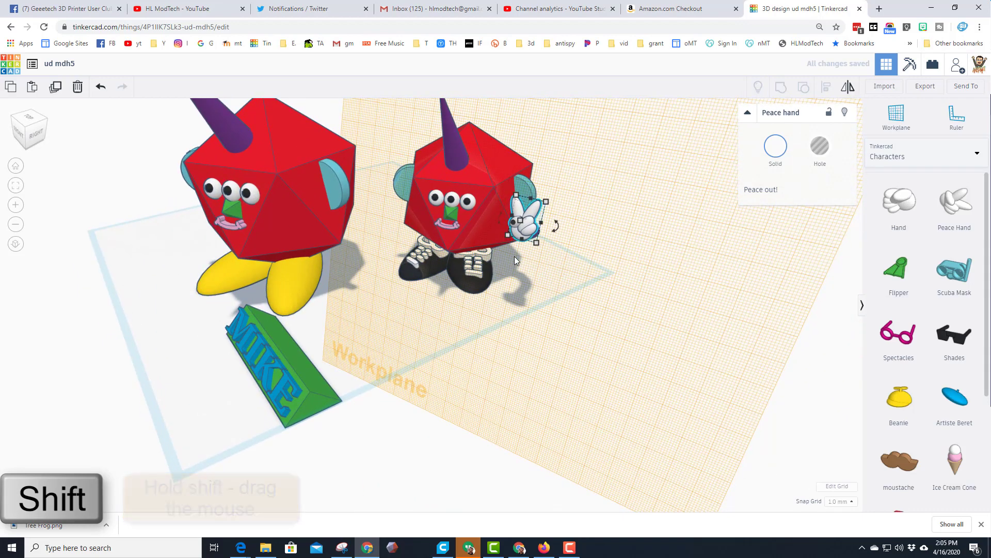
right_drag(436, 328, 217, 288)
right_drag(466, 267, 300, 239)
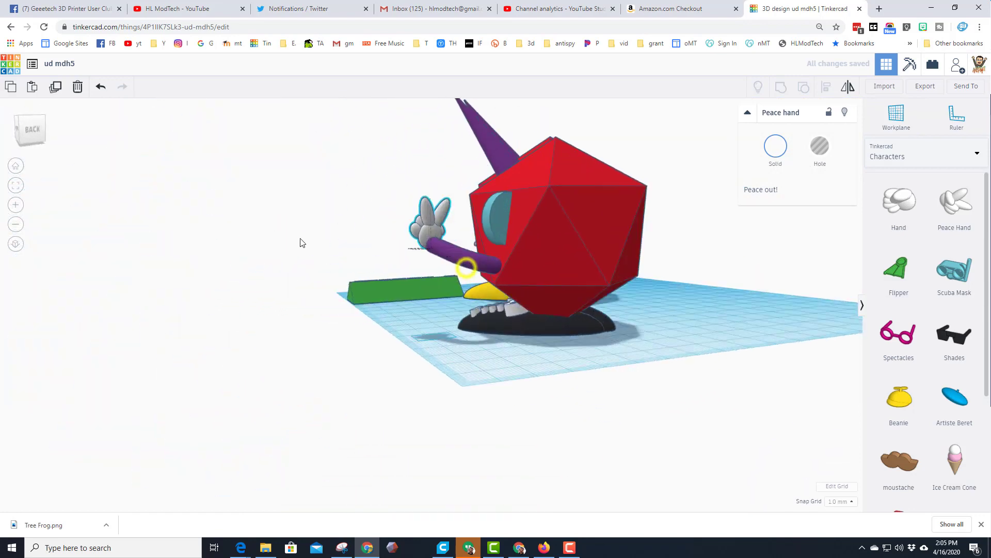
right_drag(467, 267, 636, 296)
scroll(403, 259, up, 2)
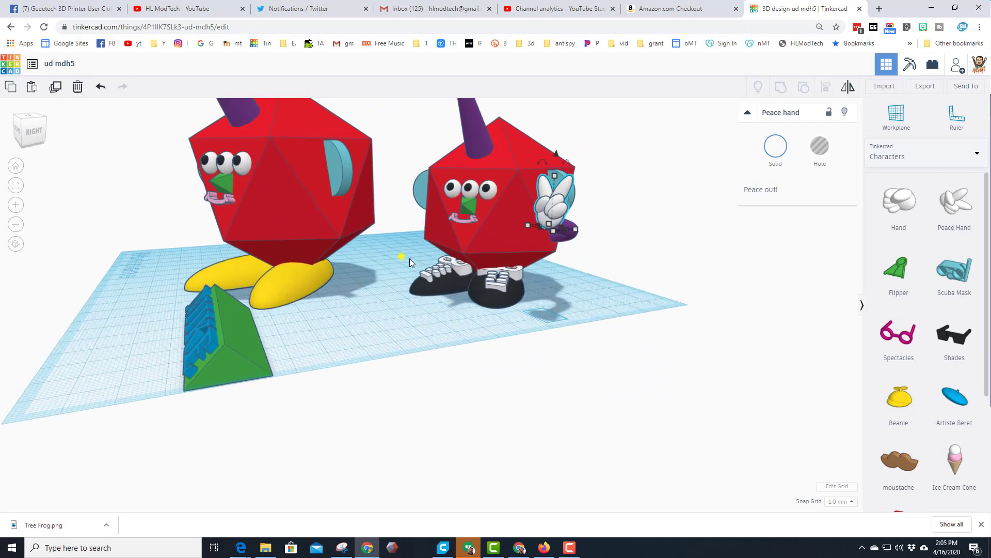
On a workplane set on the small character's armless side, place a Bent Pipe with outer width 5, arc diameter 10 and both lead lengths 10
right_drag(410, 258, 382, 232)
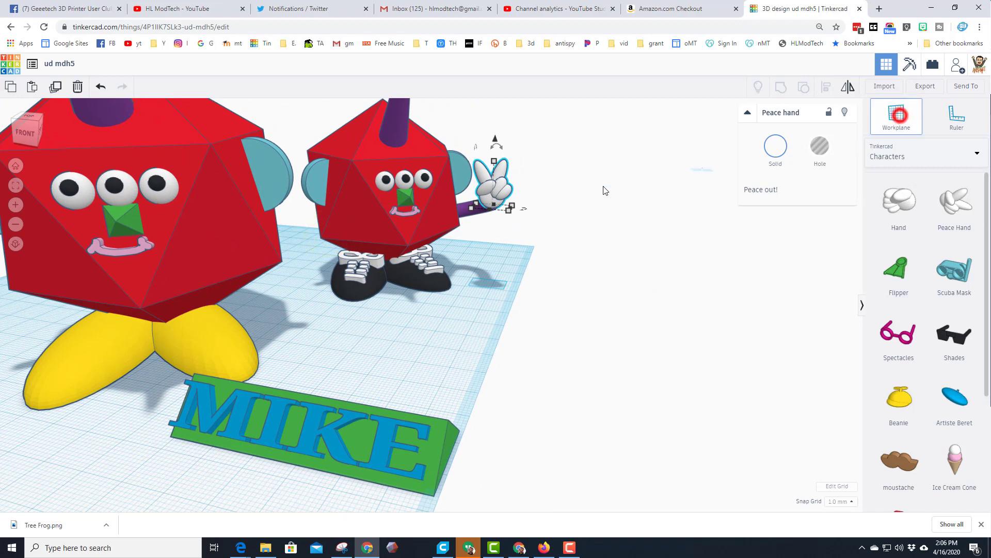
click(325, 216)
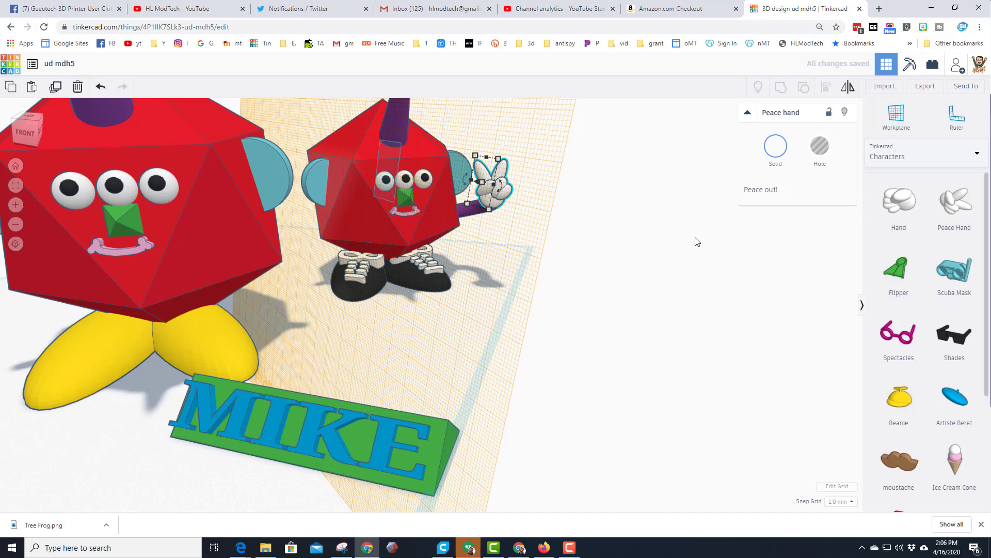
click(893, 159)
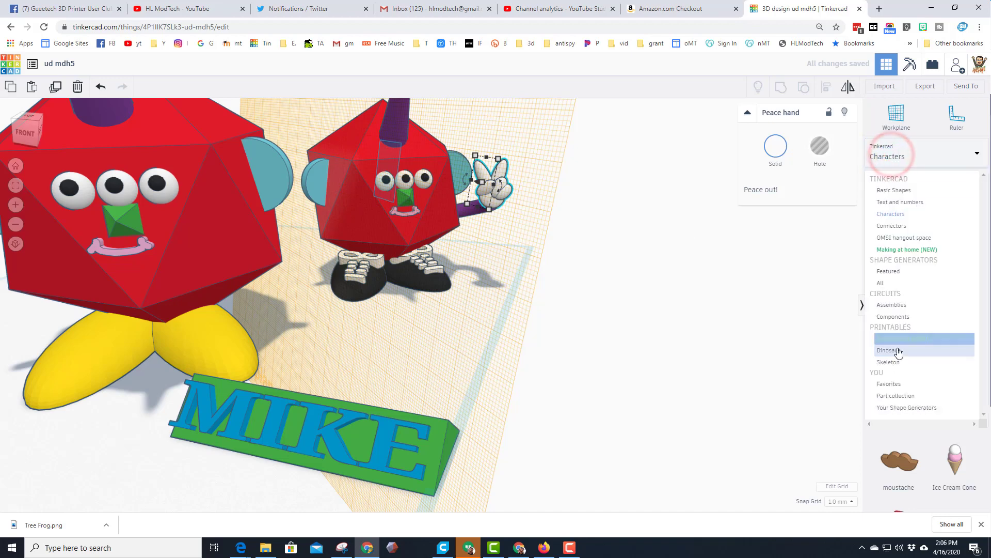
click(888, 273)
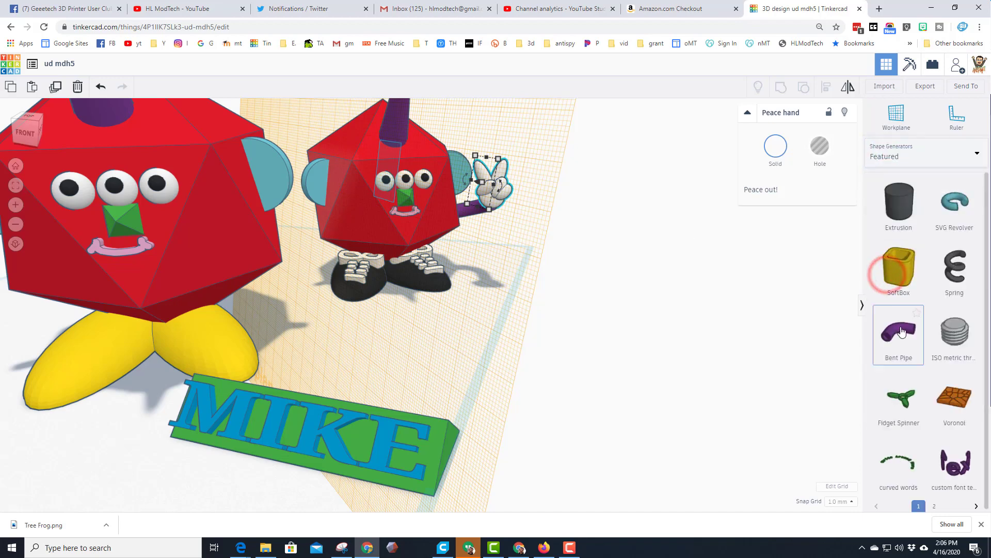
drag(899, 331, 338, 209)
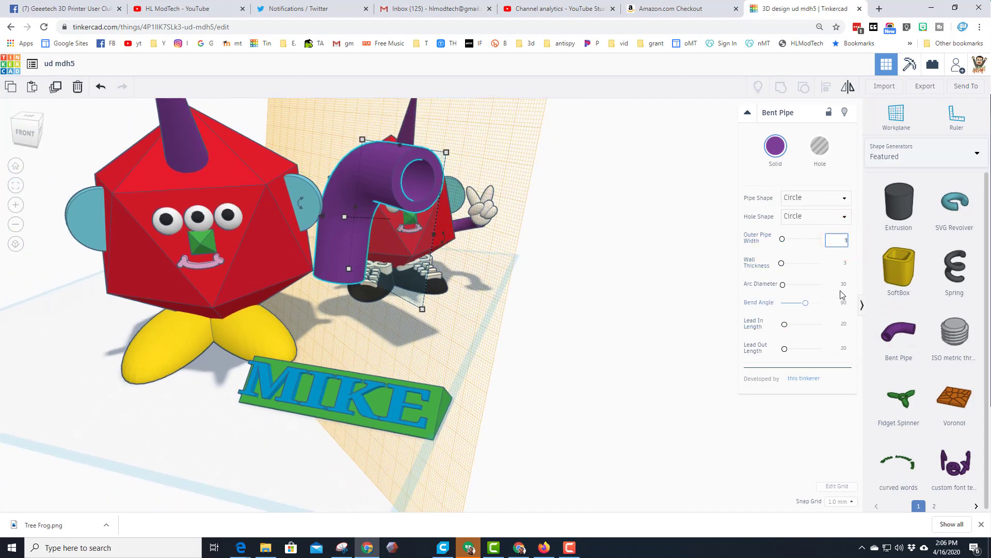
text(1)
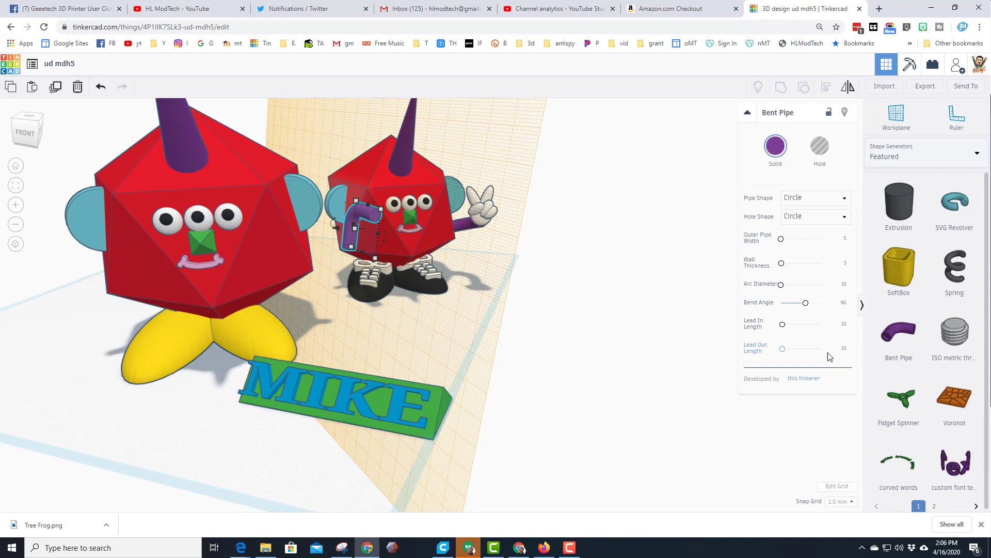
Rotate the new bent pipe by about 91° so its open end points forward
right_drag(476, 312, 400, 242)
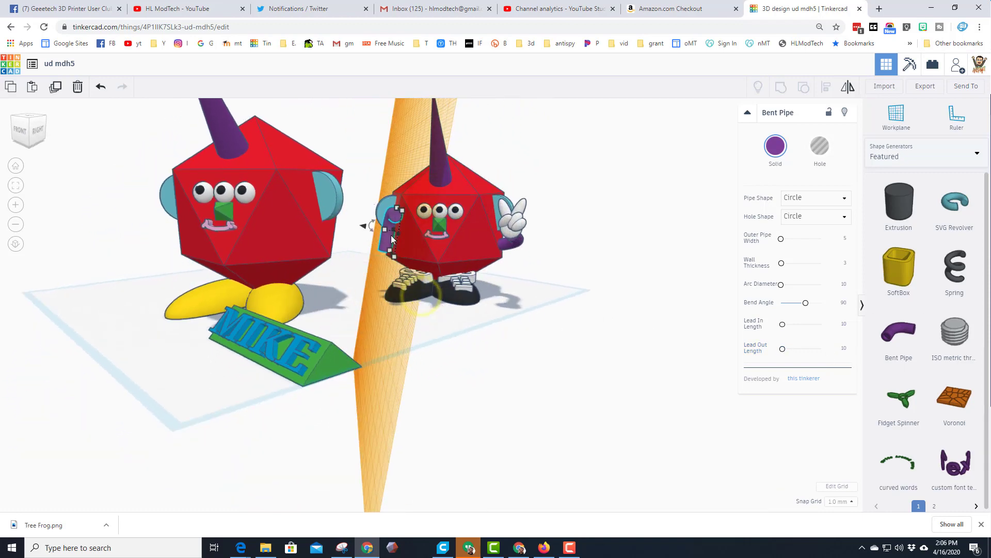
drag(373, 228, 383, 262)
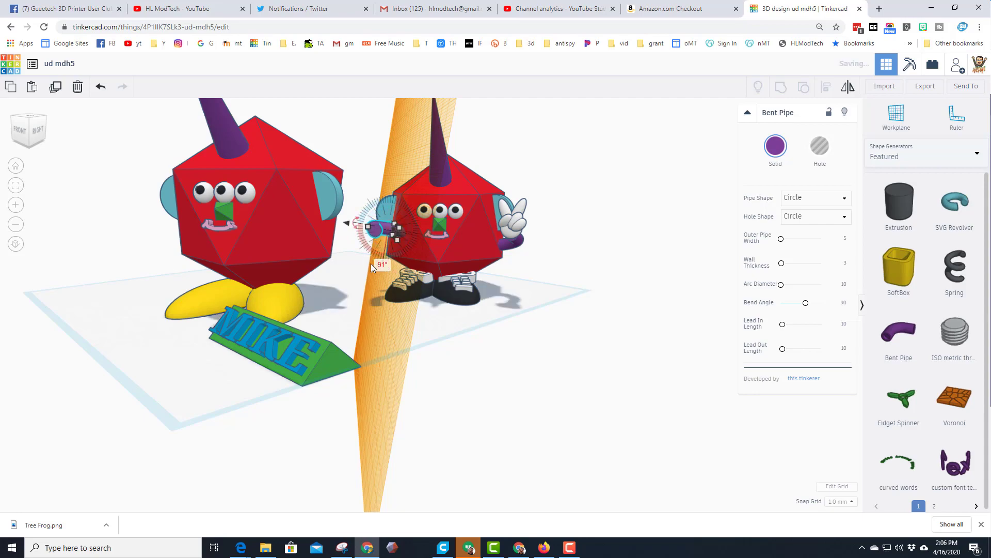
Hide the large character and the name plate to clear the view of the small character's new arm
right_drag(264, 267, 658, 277)
scroll(605, 311, down, 3)
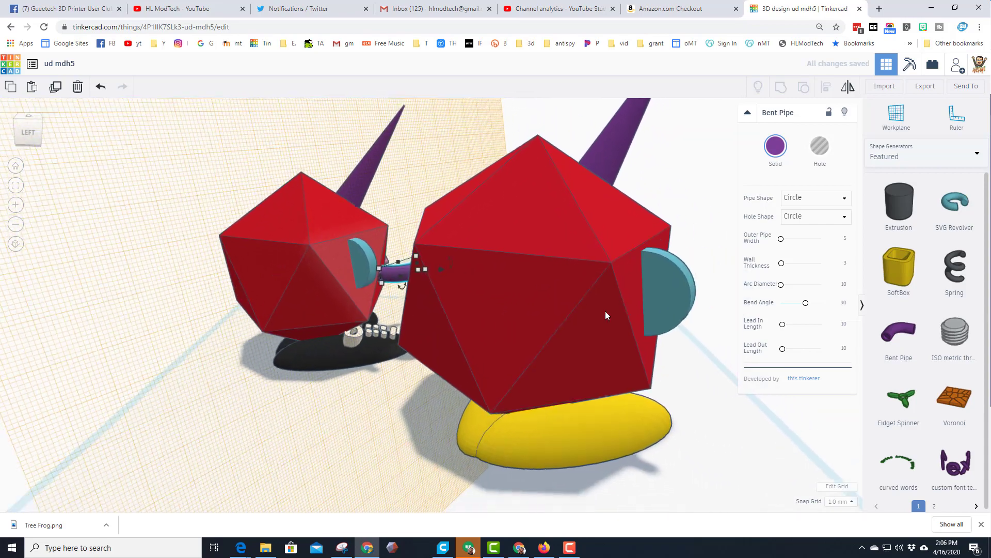
right_drag(472, 330, 657, 328)
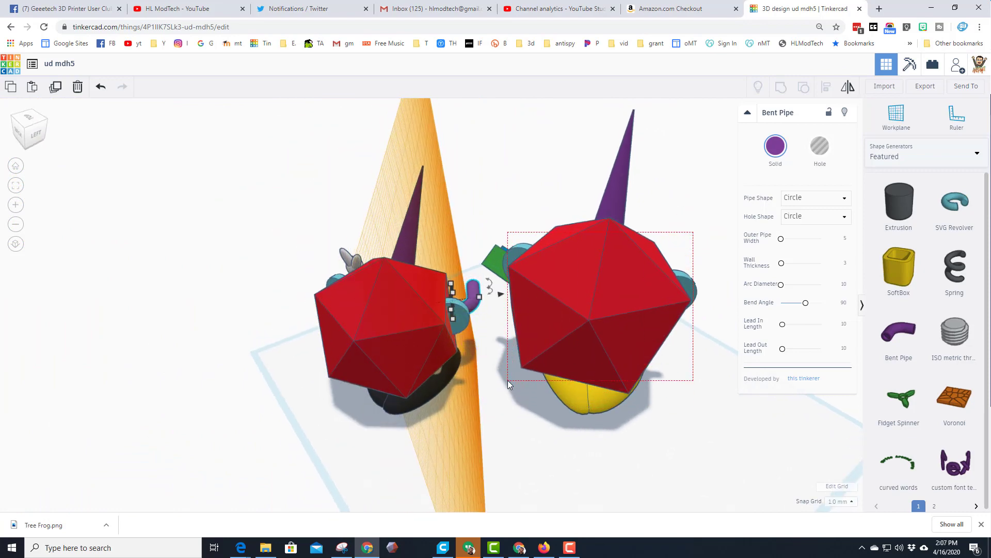
drag(508, 384, 540, 413)
click(845, 113)
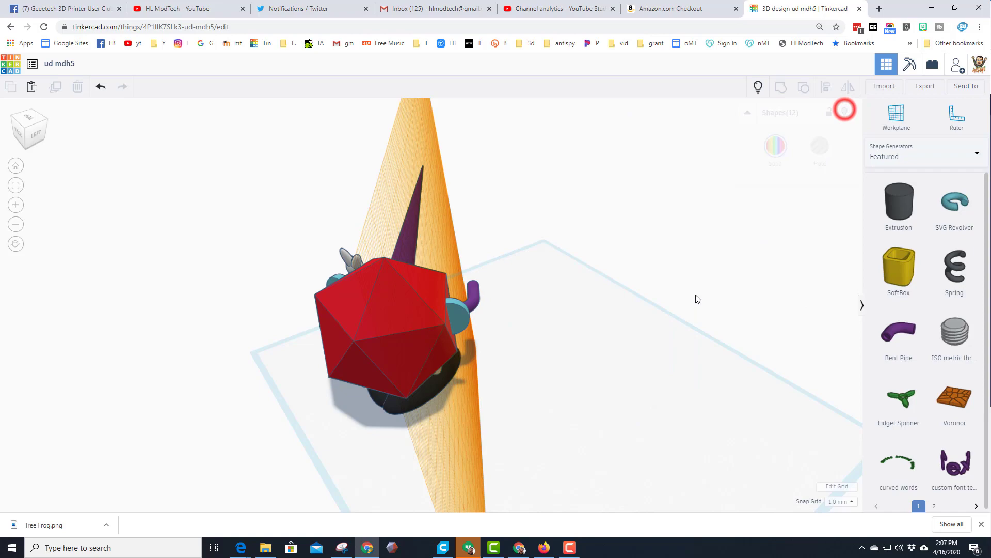
Move the new arm back along the small character's side and lower it beneath the ear
right_drag(692, 299, 410, 257)
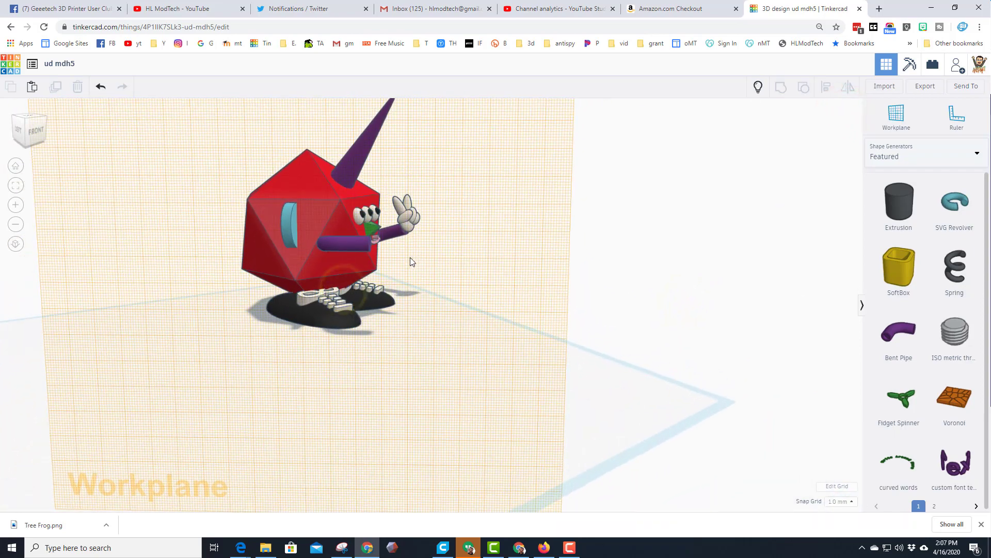
click(337, 245)
key(Left)
key(Left)
key(Left)
key(Left)
key(Left)
key(Left)
key(Left)
key(Left)
key(Left)
key(Left)
key(Left)
key(Left)
key(Left)
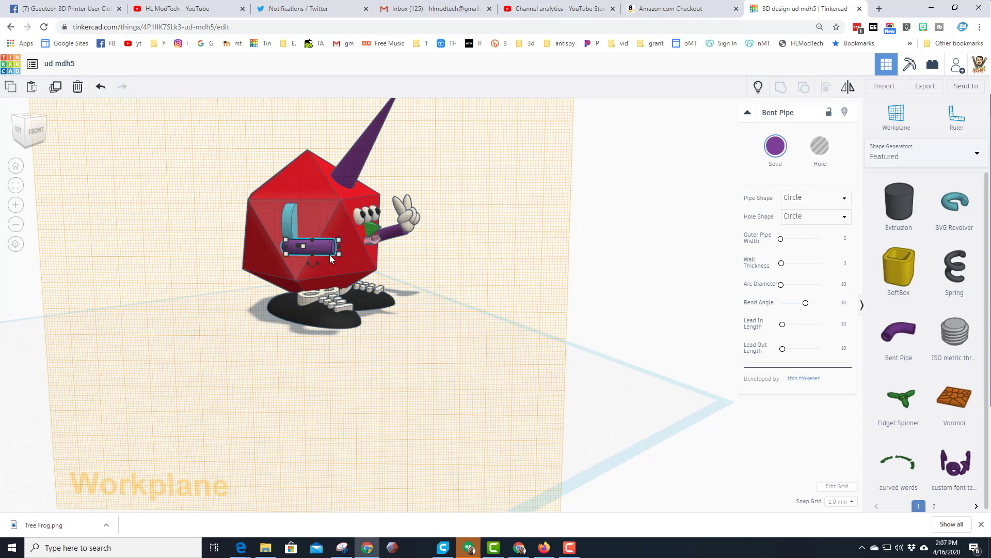
drag(331, 259, 333, 280)
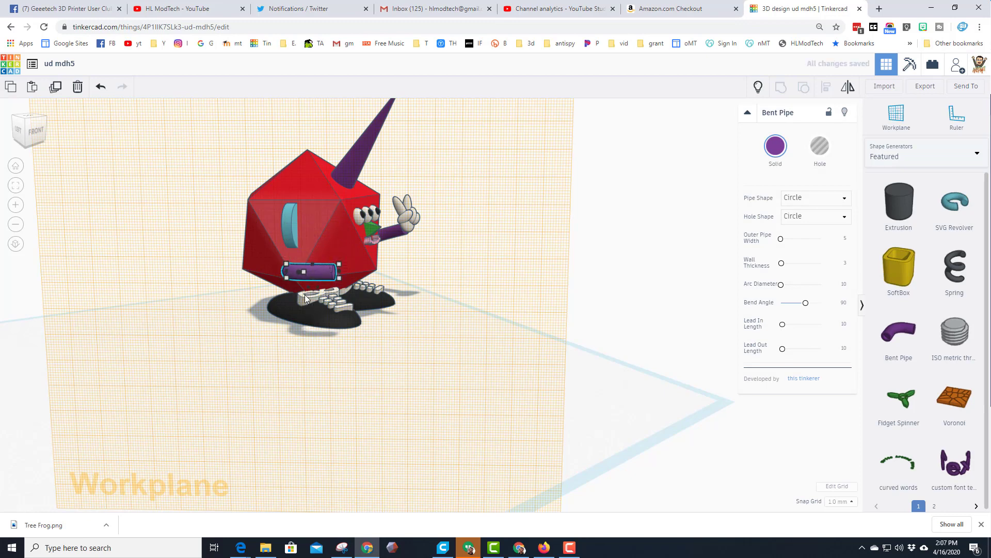
Rotate and reposition the arm so it hangs from the body's side with its open end pointing down and forward
scroll(305, 297, down, 1)
right_drag(305, 291, 325, 292)
drag(342, 301, 333, 272)
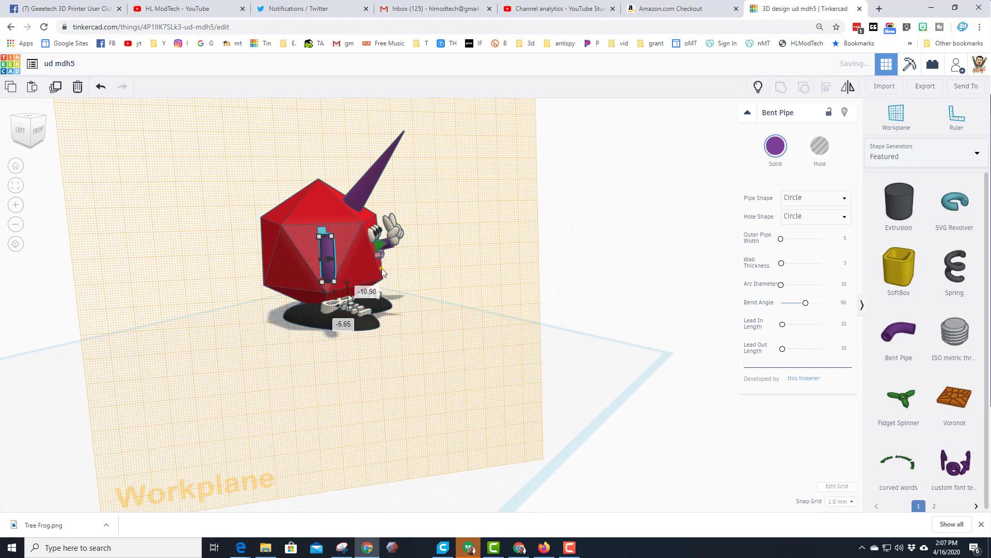
right_drag(382, 268, 219, 268)
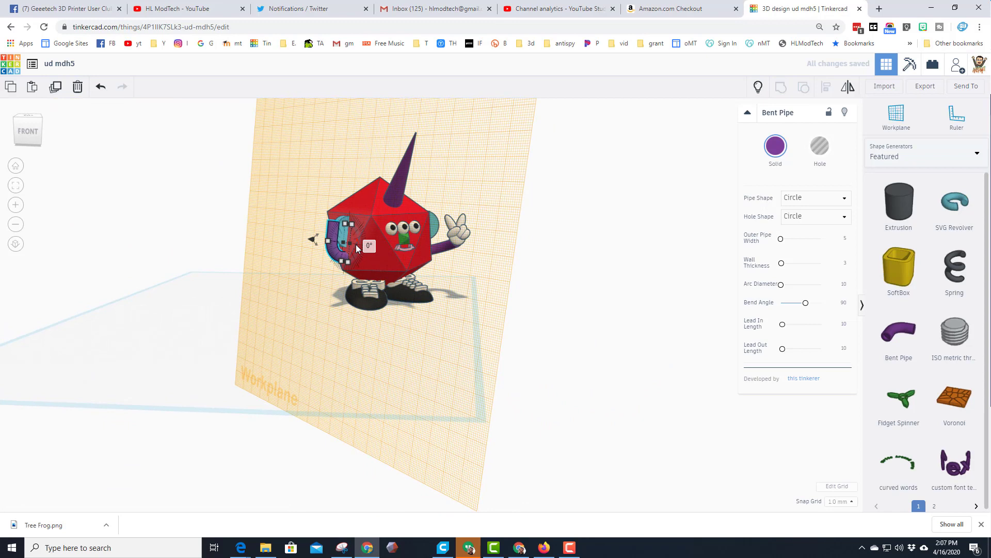
drag(356, 244, 282, 298)
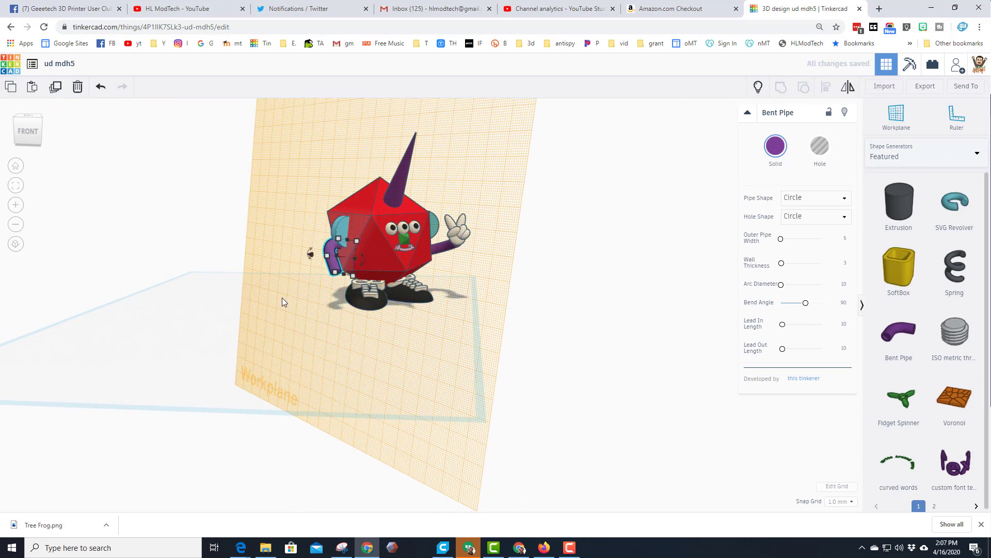
right_drag(282, 299, 250, 323)
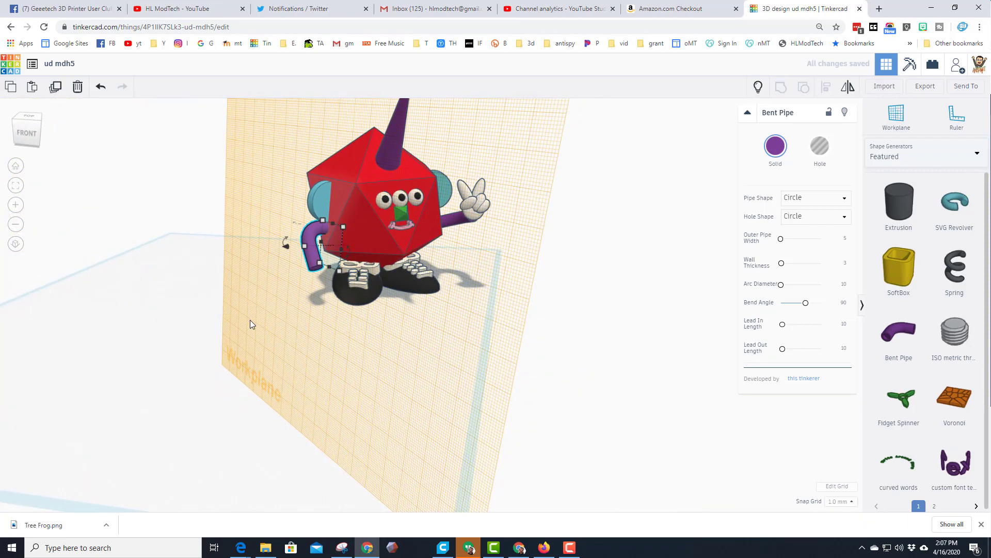
Return the workplane to the base grid and place a Hand from the Characters collection in front of the small character
click(905, 160)
click(893, 212)
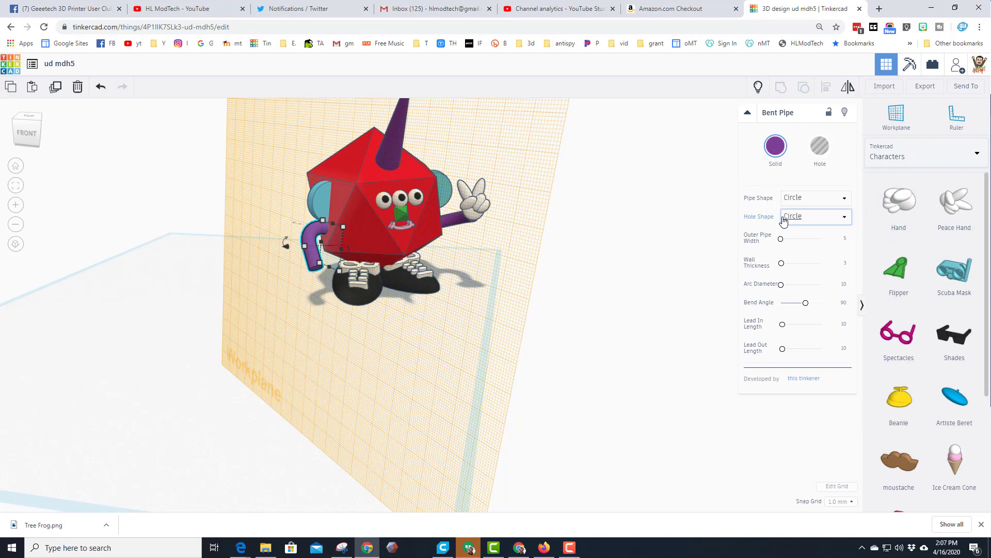
click(897, 115)
click(232, 382)
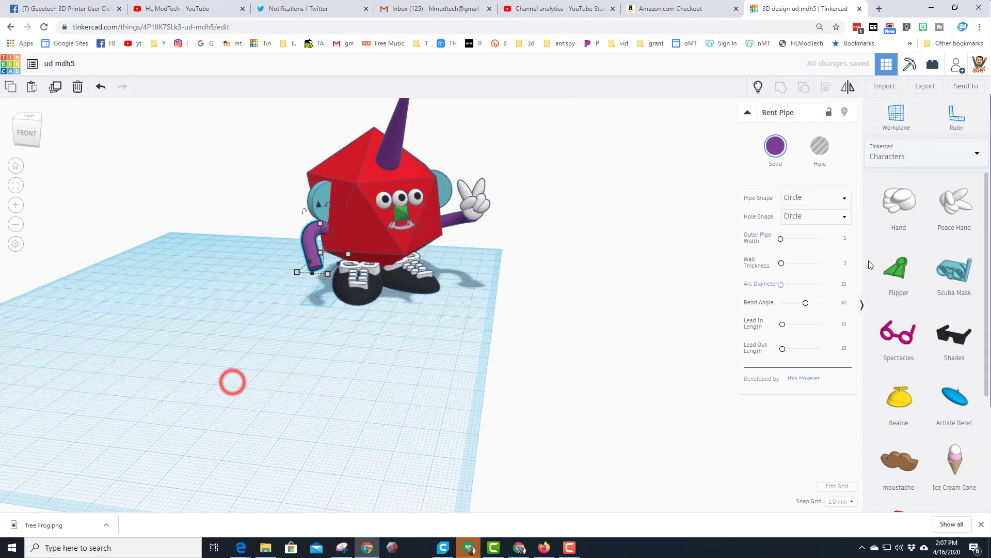
drag(879, 211, 351, 343)
right_drag(294, 314, 346, 320)
right_drag(345, 280, 372, 355)
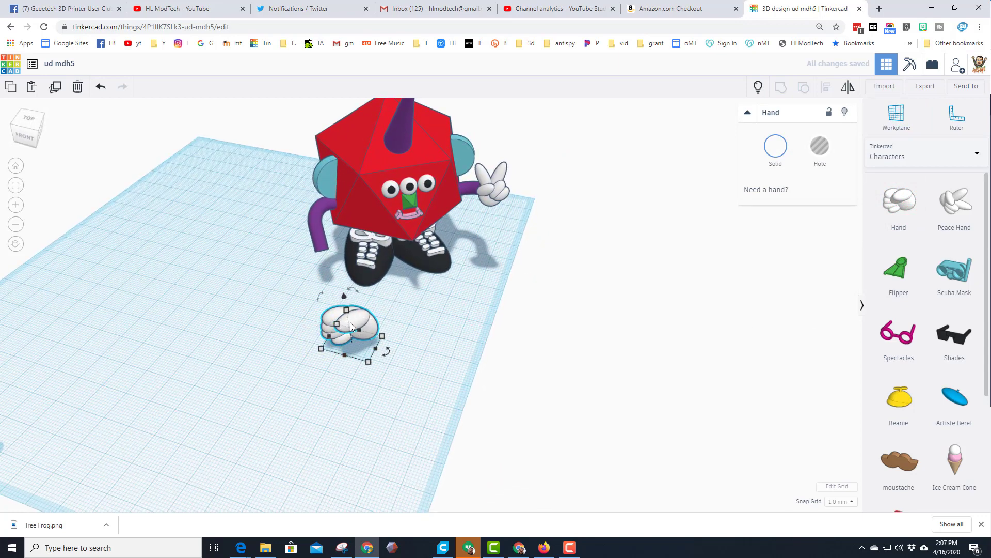
Turn the hand, move it to the hanging arm and raise it to the arm's open end
drag(376, 358, 324, 296)
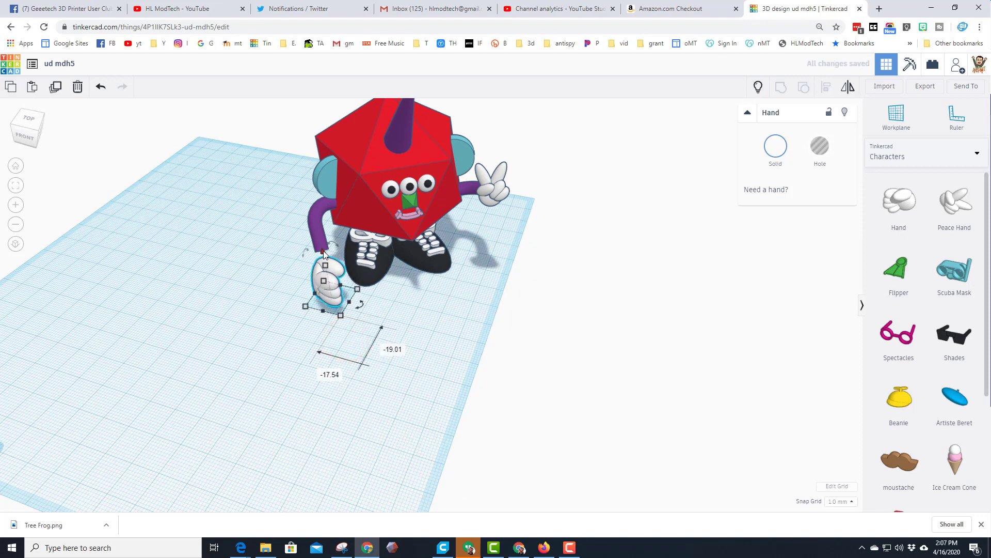
drag(324, 251, 324, 235)
right_drag(324, 296, 327, 264)
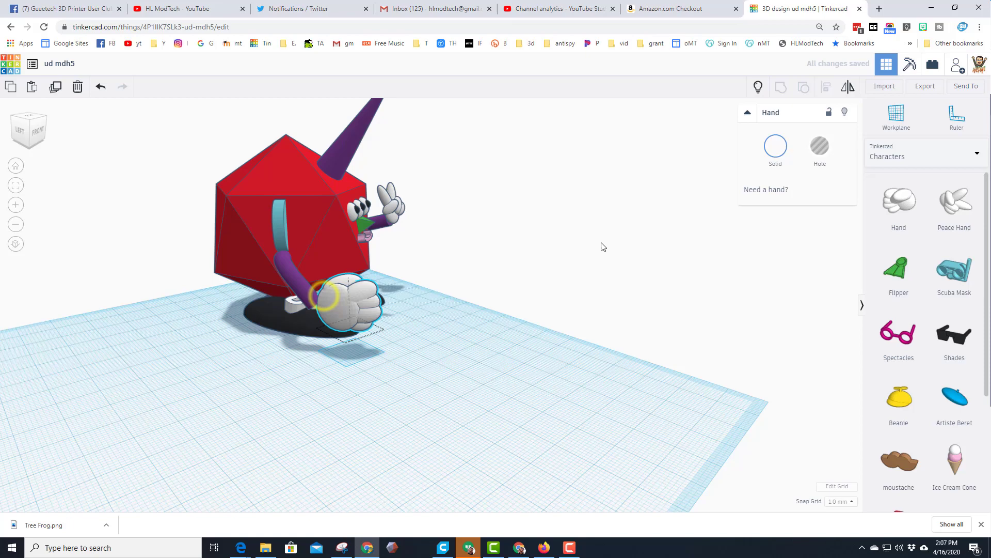
Scale the hand proportionally to a height of 12 mm and nudge it back against the arm's end
right_drag(602, 247, 397, 247)
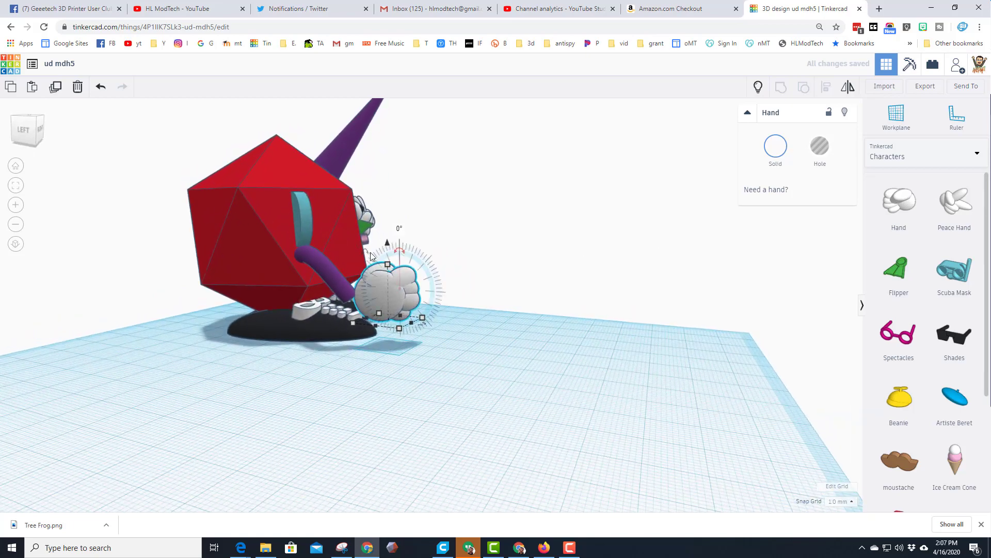
right_drag(472, 299, 396, 295)
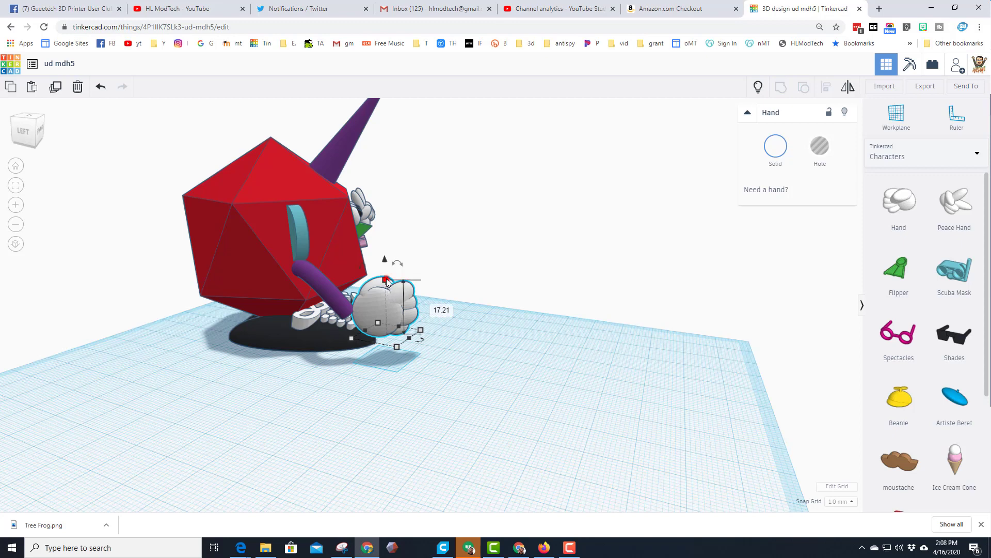
shift+drag(386, 279, 389, 296)
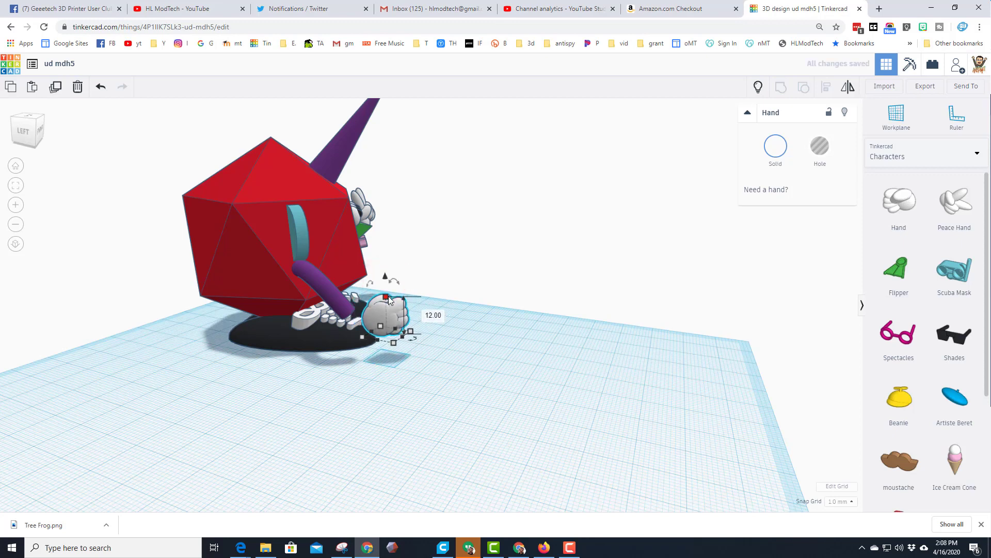
key(Left)
key(Left)
key(Left)
key(Left)
key(Left)
key(Down)
key(Down)
key(Left)
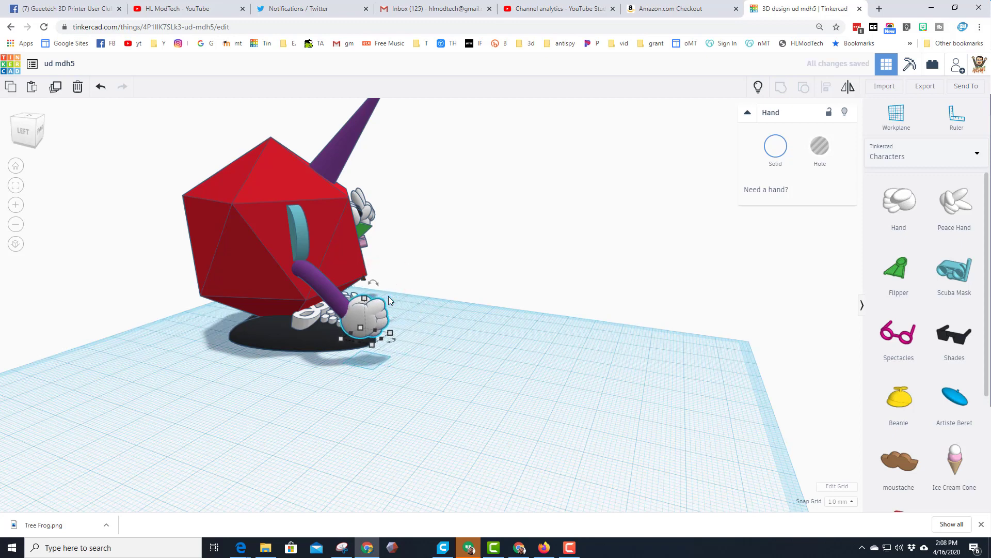
Set the workplane on the front face of the small character's body, where the eyes and mouth sit
right_drag(517, 279, 495, 312)
right_drag(338, 304, 377, 300)
click(402, 225)
click(402, 225)
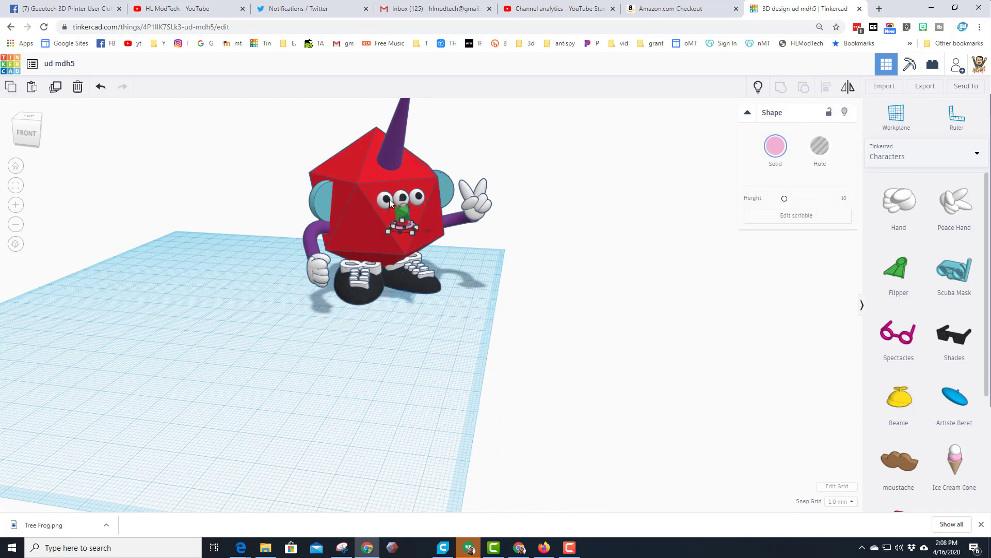
key(w)
click(370, 194)
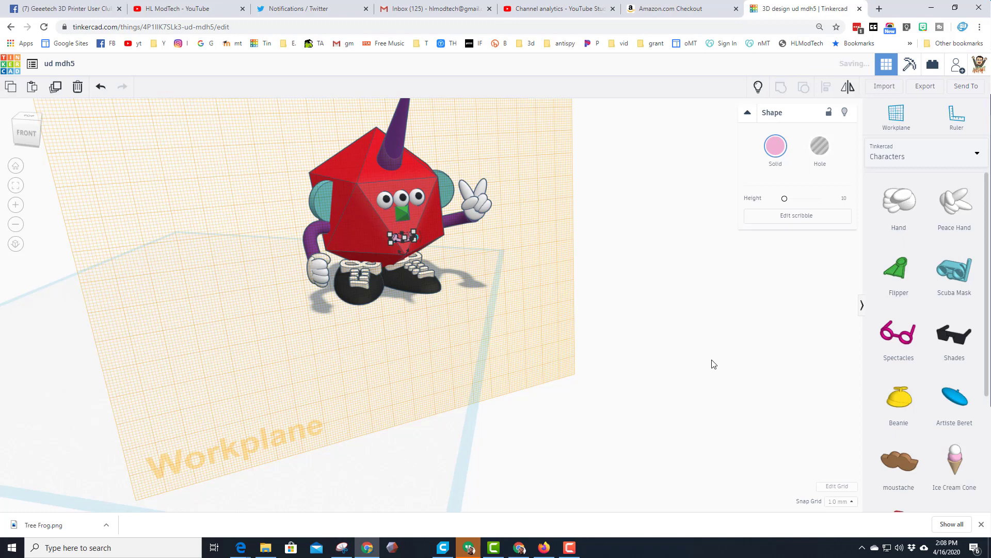
click(899, 461)
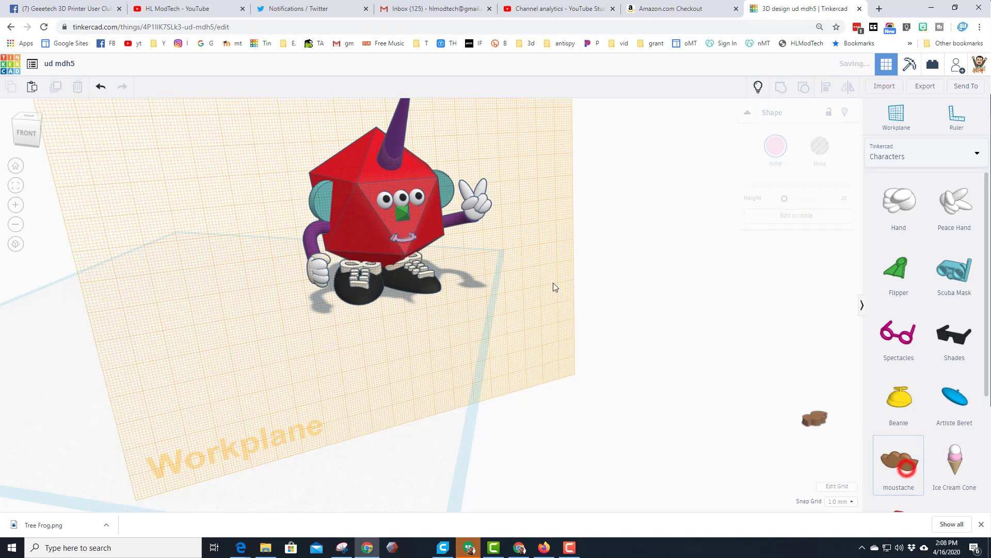
click(817, 423)
key(Delete)
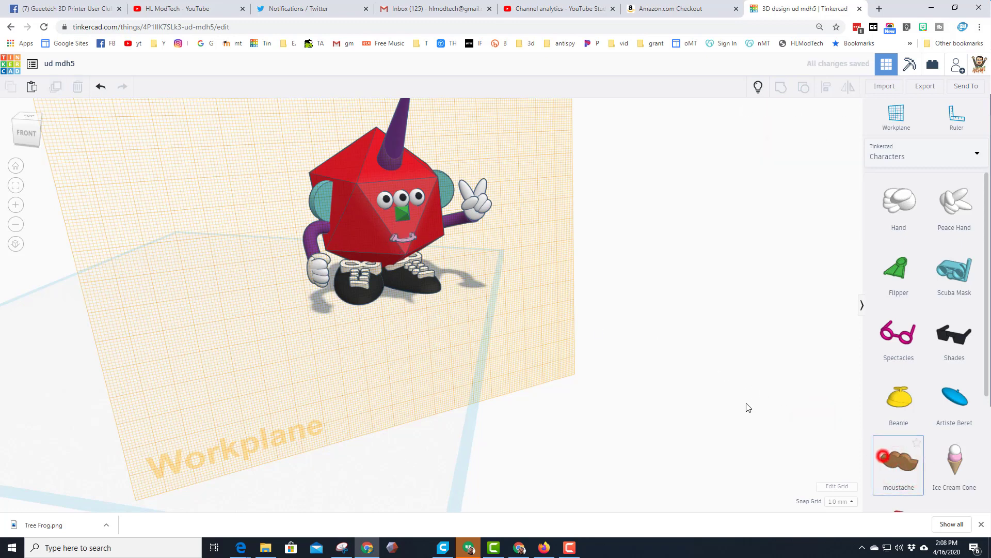
Place a moustache from the Characters collection between the nose and mouth, push it back against the face and reduce its vertical size
click(899, 461)
click(397, 232)
right_drag(365, 228, 454, 227)
right_drag(363, 257, 423, 266)
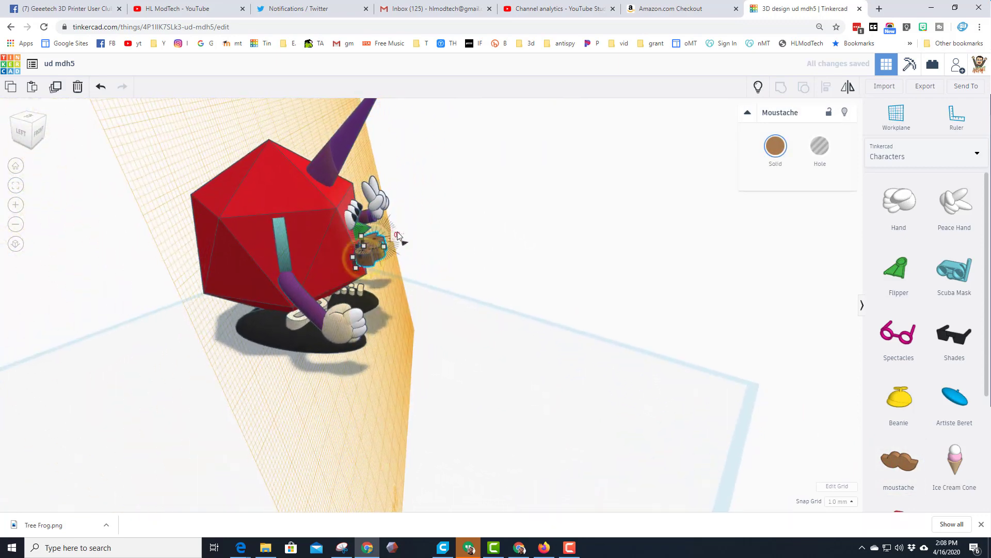
scroll(387, 229, up, 2)
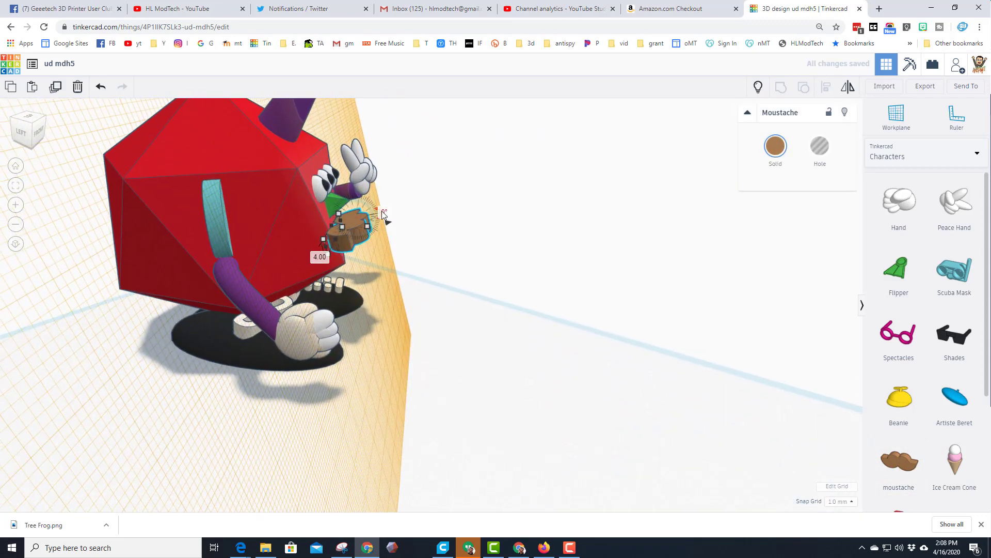
drag(376, 209, 350, 205)
mouse_move(350, 206)
right_down()
mouse_move(246, 222)
mouse_move(372, 221)
mouse_move(365, 209)
right_up()
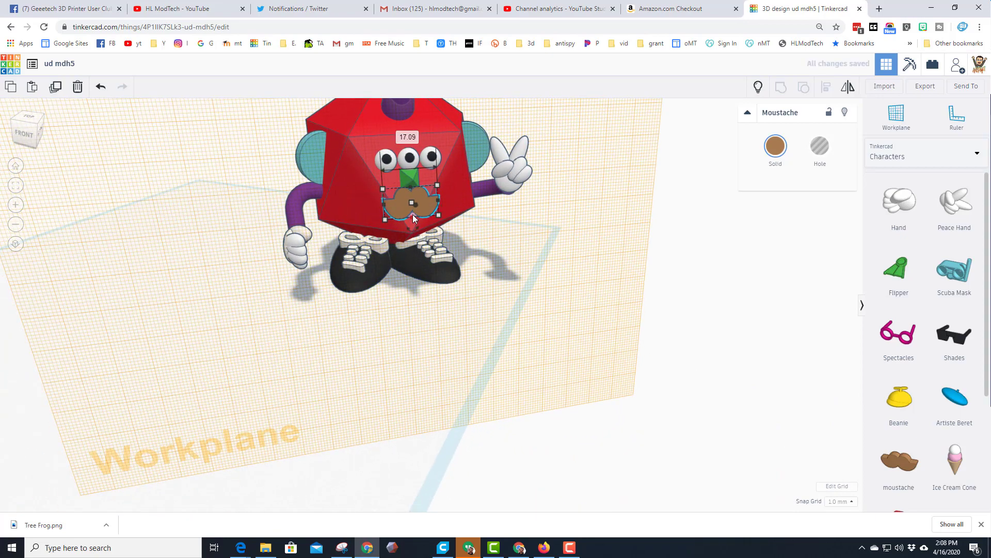
drag(411, 216, 411, 206)
right_drag(397, 214, 395, 194)
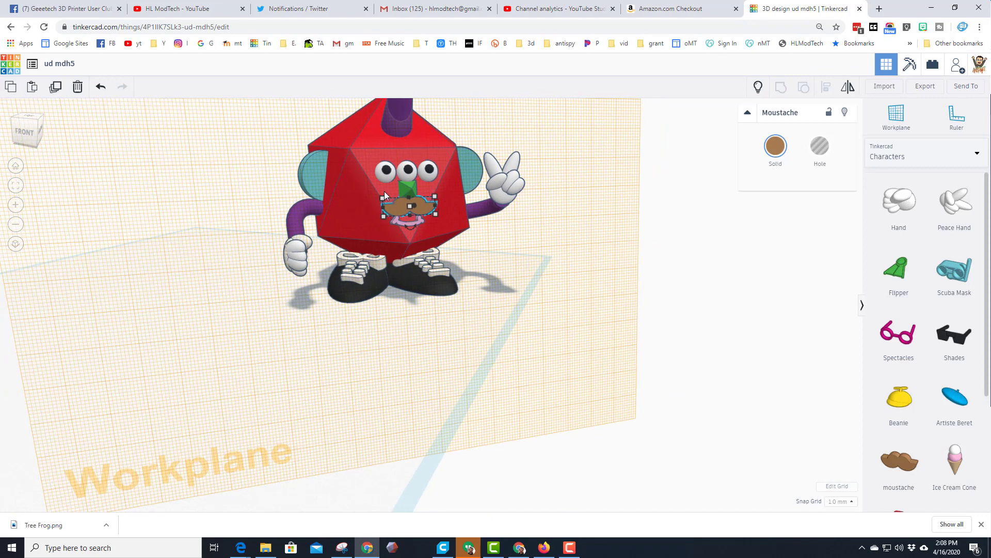
Delete the small character's middle eye and place a Scuba Mask from the Characters collection on its face
click(408, 175)
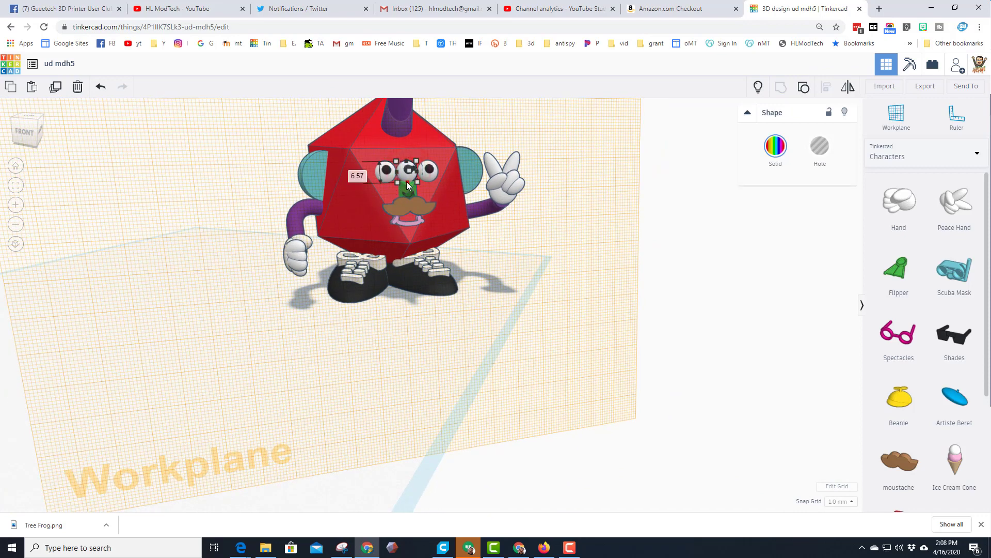
key(Delete)
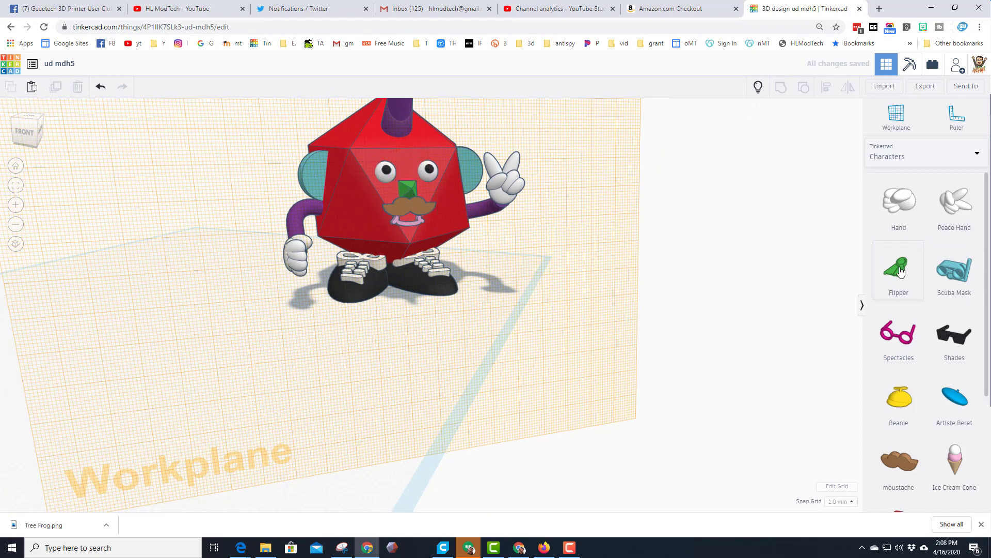
drag(954, 272, 410, 179)
right_drag(410, 179, 556, 217)
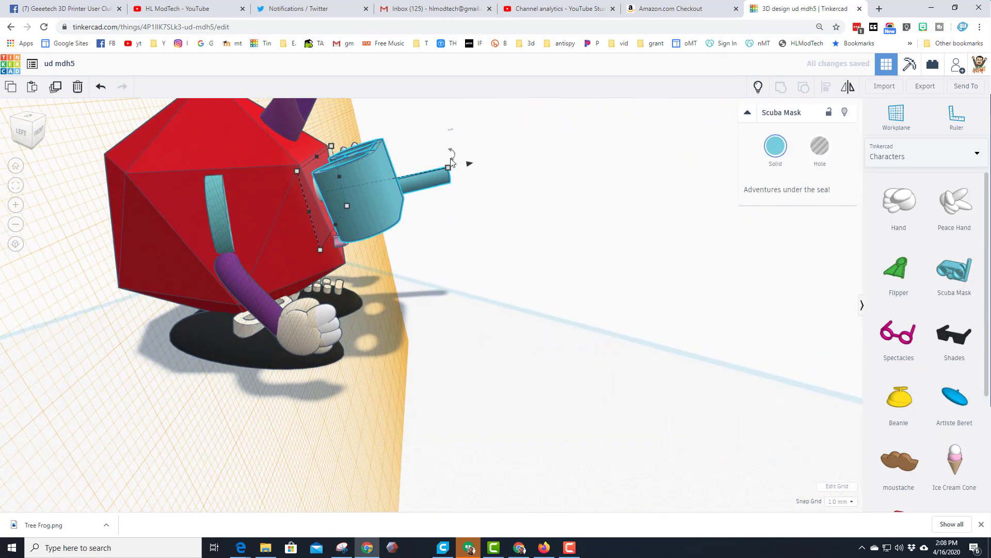
Rotate the scuba mask so its lenses face forward and the snorkel stands upright, and drop it onto the face workplane
drag(452, 158, 389, 151)
right_drag(402, 197, 413, 178)
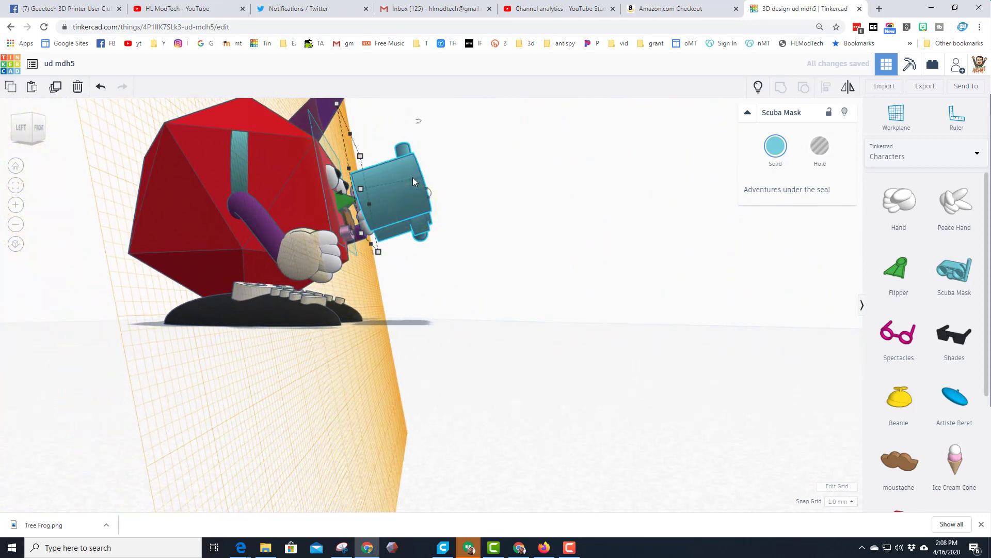
key(d)
key(Left)
key(Left)
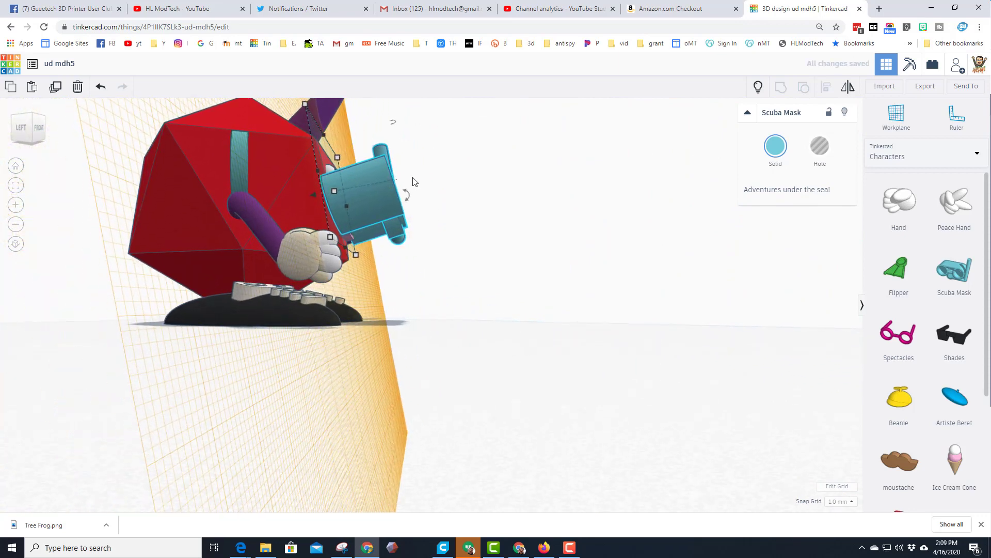
Nudge the scuba mask sideways and up the face to line its lenses up with the two eyes
right_drag(566, 183, 277, 228)
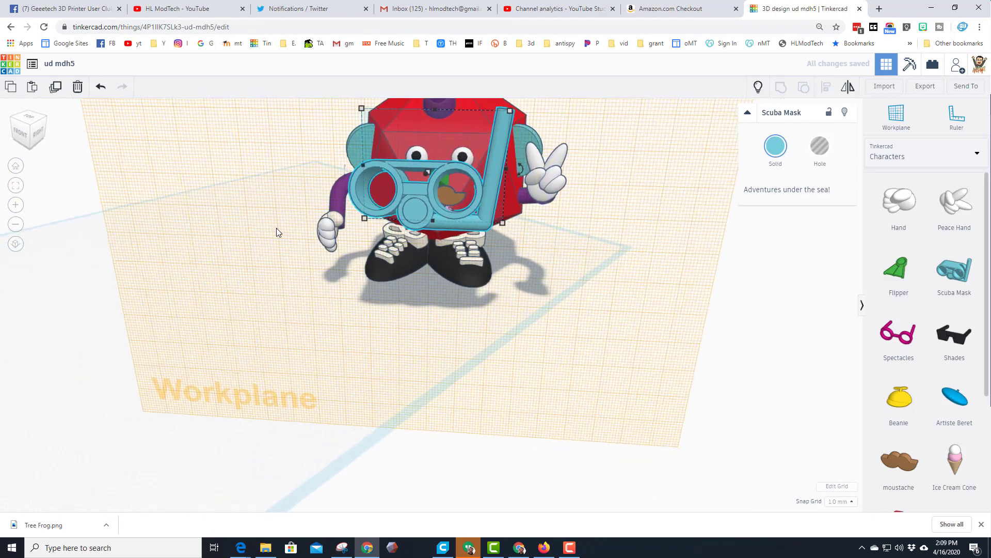
key(Right)
key(Right)
key(Up)
key(Up)
key(Up)
key(Up)
key(Up)
key(Up)
key(Up)
key(Up)
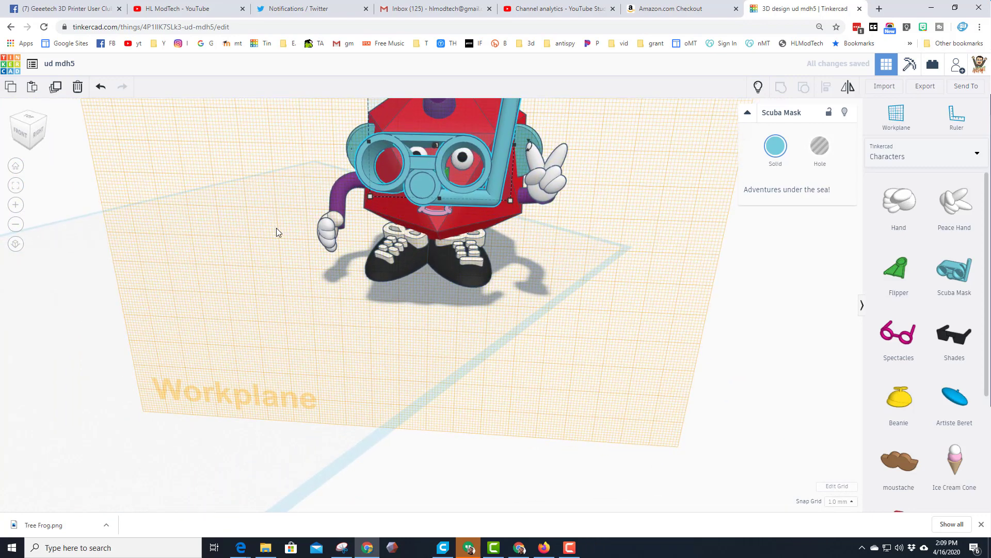
key(Up)
key(Up)
key(Up)
key(Up)
key(Up)
key(Up)
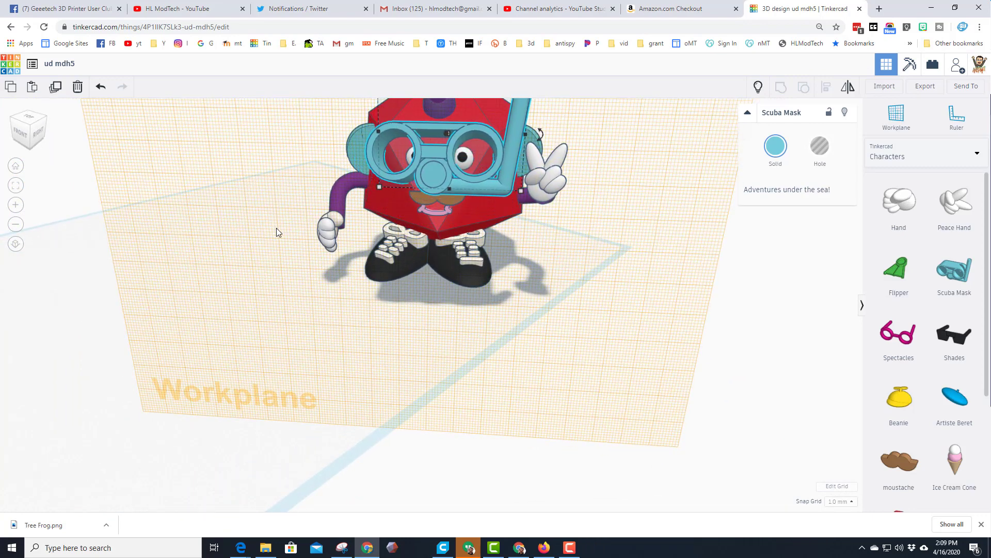
Reduce the scuba mask's depth so it protrudes less from the face
right_drag(263, 217, 381, 202)
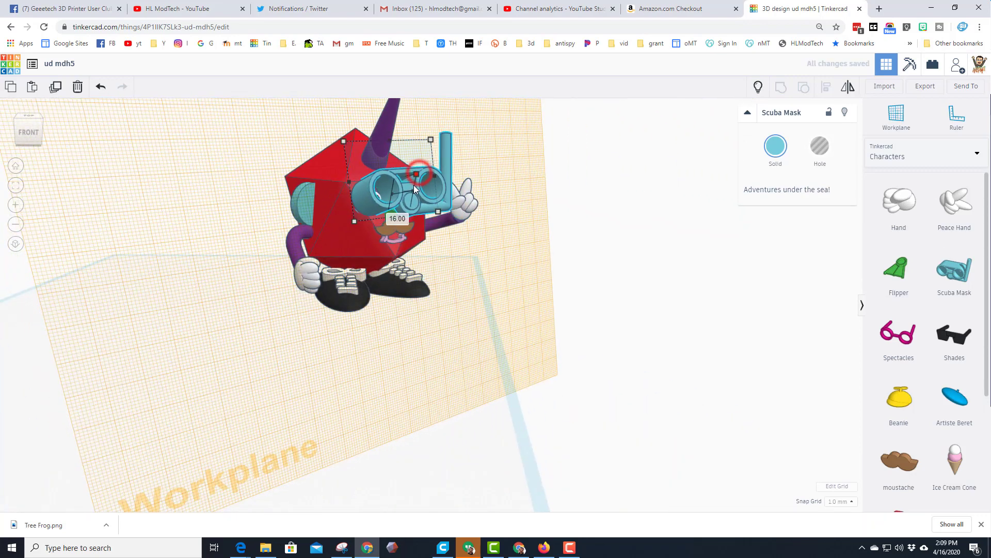
drag(413, 185, 410, 192)
right_drag(453, 188, 564, 175)
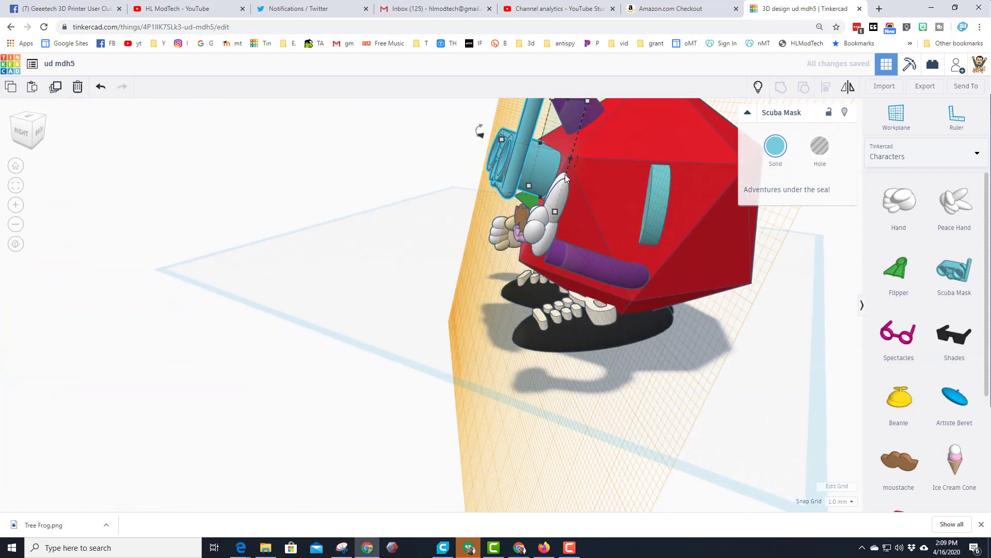
drag(503, 139, 529, 140)
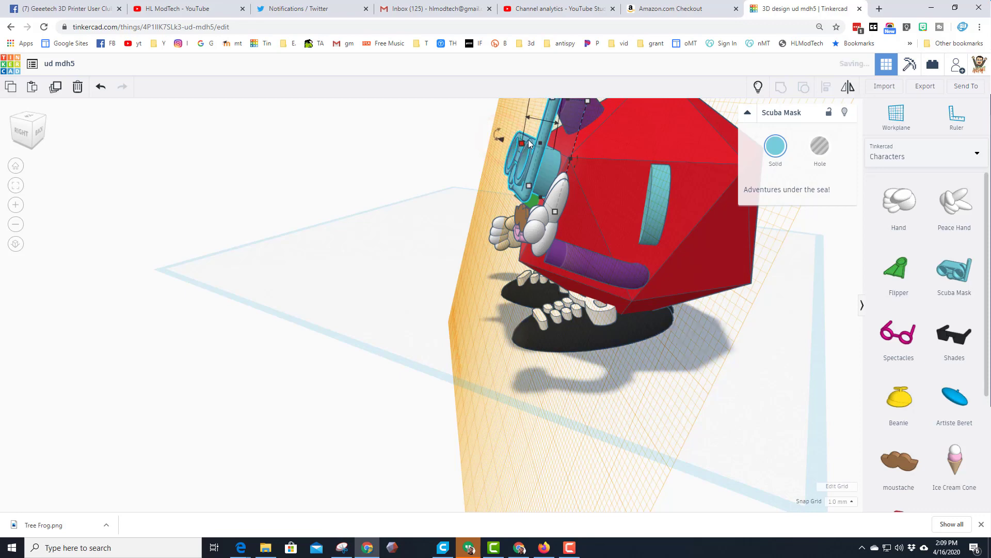
Colour the scuba mask black and nudge it down slightly to centre its lenses on the eyes
click(775, 147)
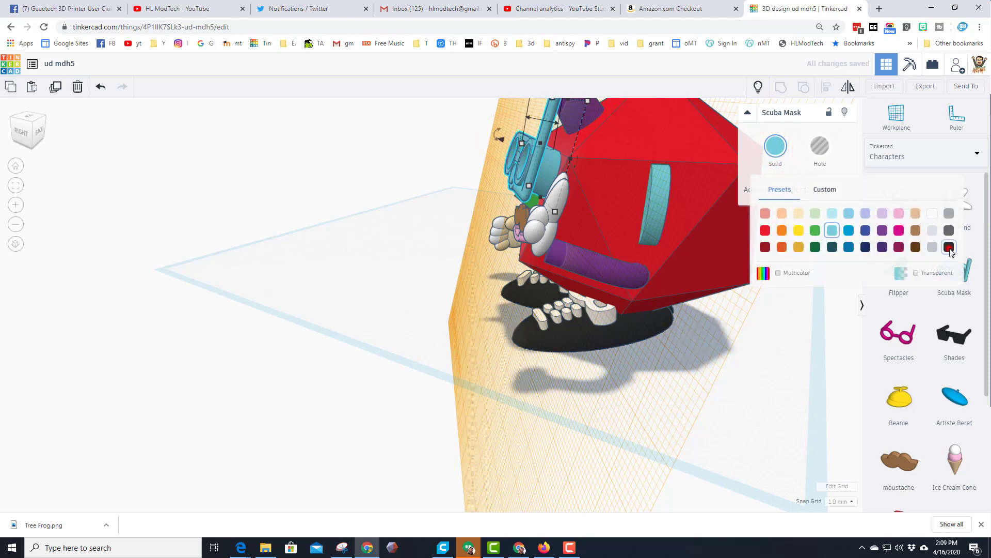
click(949, 248)
right_drag(365, 232, 602, 235)
right_drag(472, 229, 515, 254)
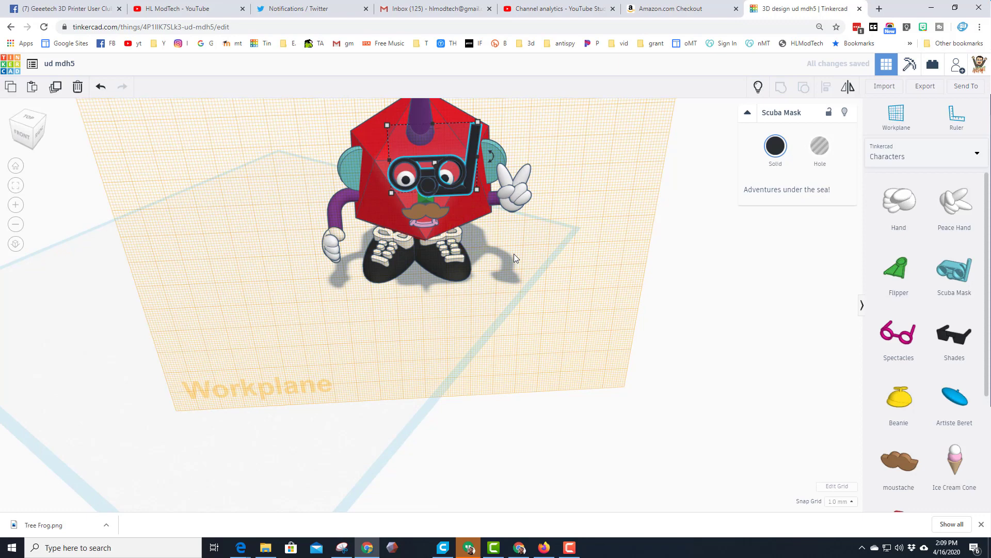
key(Down)
key(Down)
key(Down)
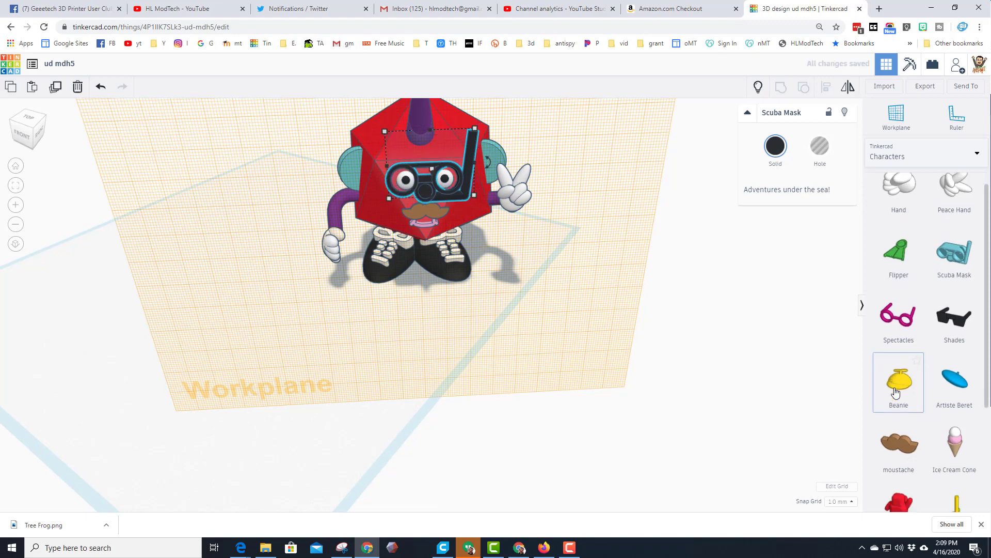
scroll(899, 310, down, 3)
scroll(900, 362, up, 3)
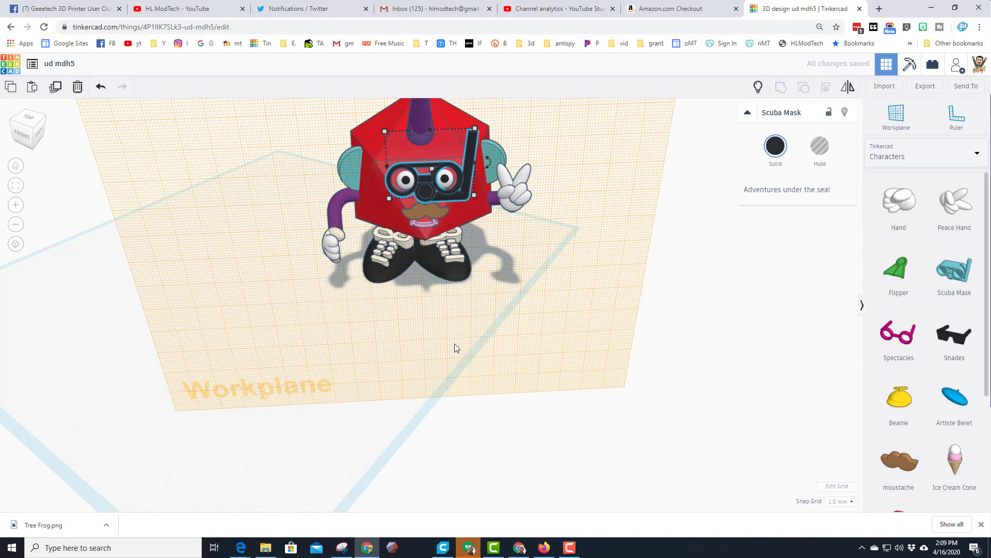
Deselect the scuba mask and return the workplane to the base grid
right_drag(250, 343, 434, 367)
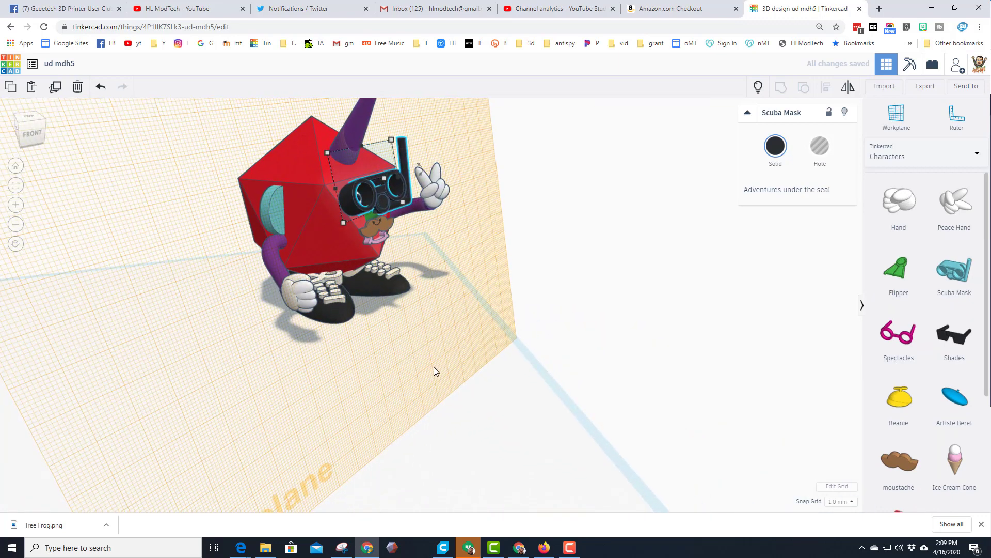
click(468, 393)
drag(487, 388, 509, 384)
click(487, 389)
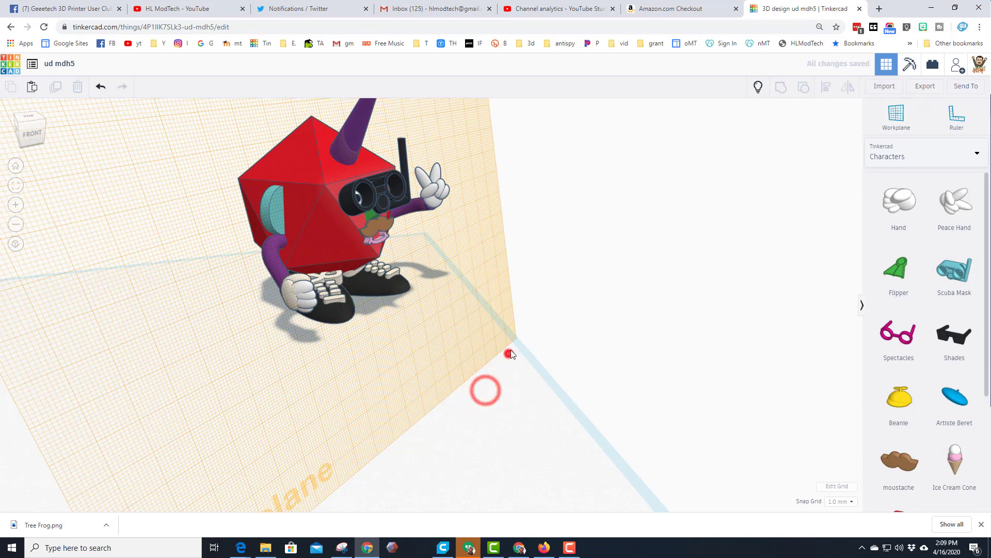
right_drag(510, 349, 389, 340)
click(389, 341)
click(104, 352)
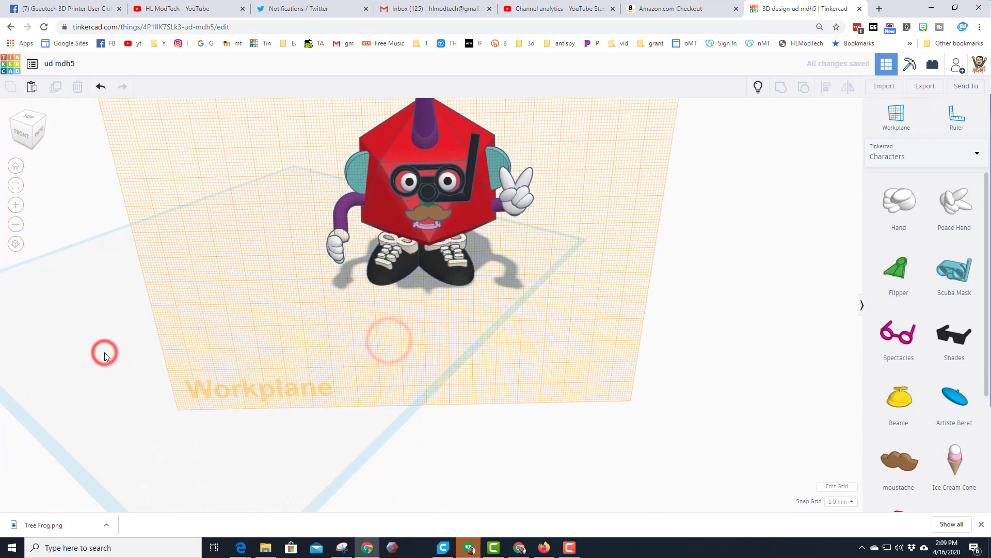
key(w)
click(123, 345)
right_drag(421, 295, 93, 166)
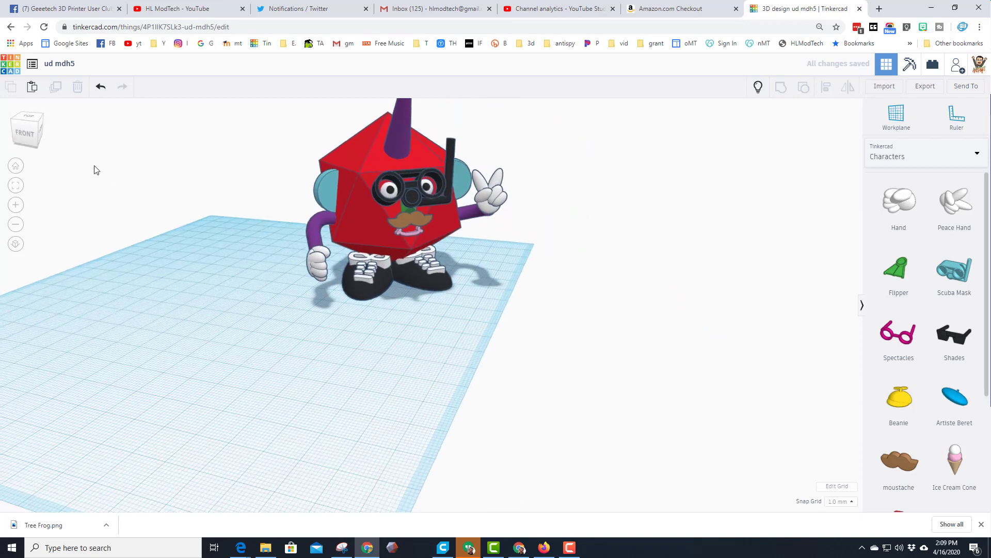
Show all hidden objects and recolour the small character's body green
click(764, 86)
right_drag(618, 251, 522, 250)
click(534, 159)
click(775, 146)
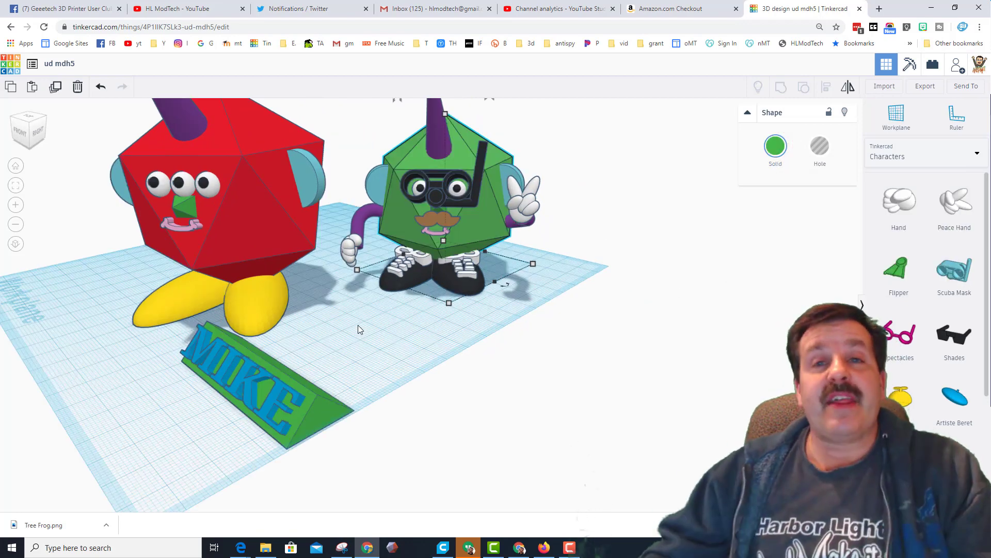
right_drag(395, 340, 442, 338)
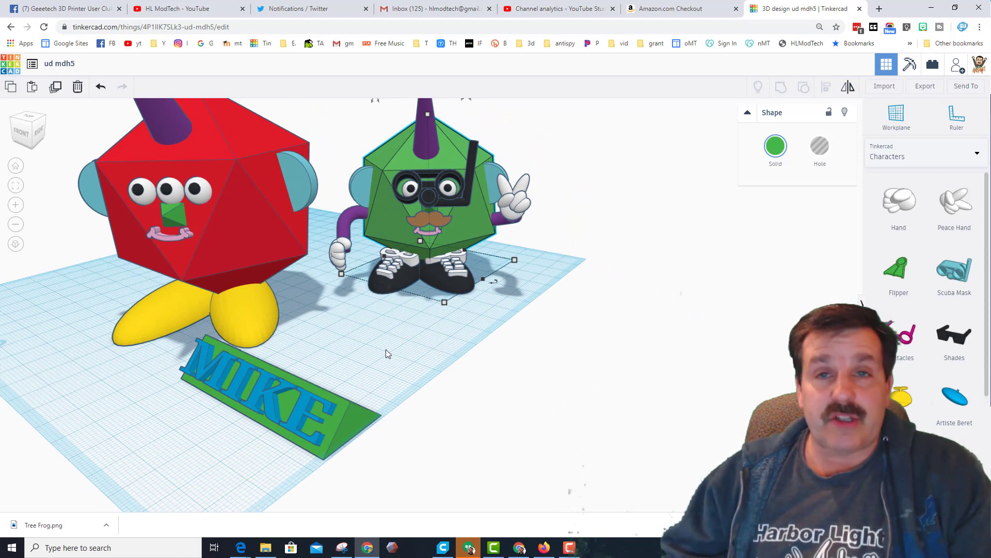
mouse_move(367, 354)
right_down()
mouse_move(386, 355)
mouse_move(372, 358)
right_up()
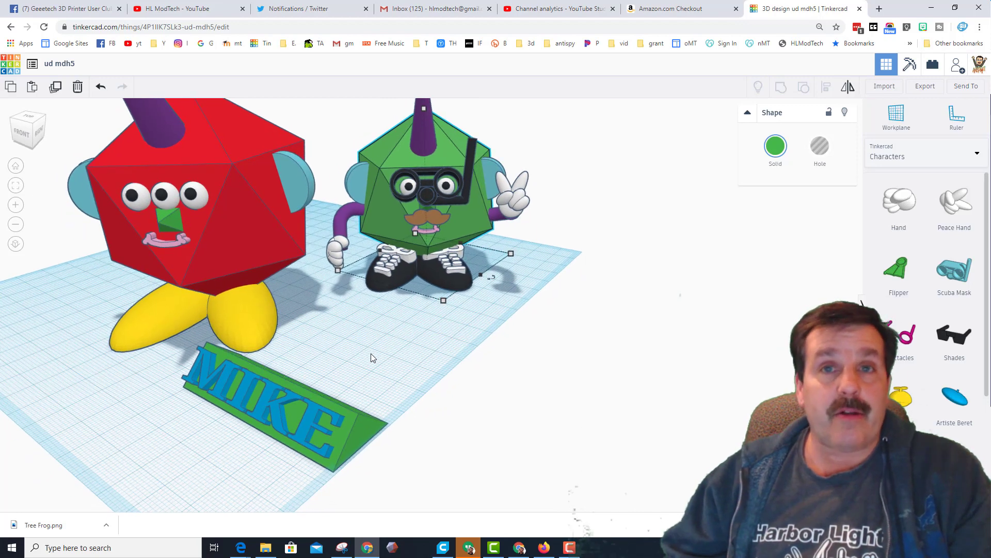